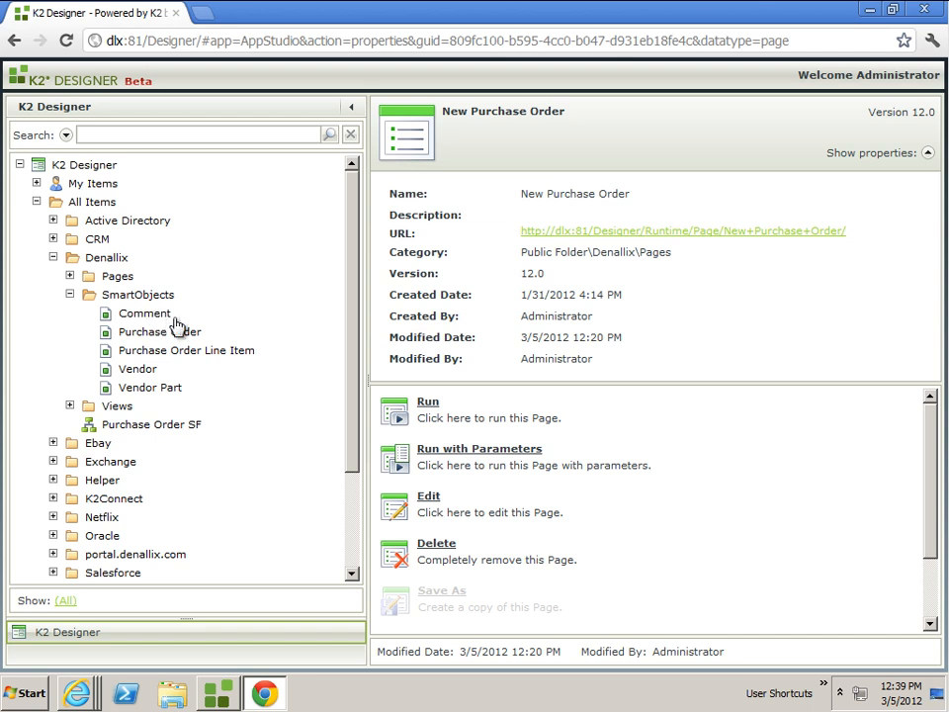
# Expand the Views and Pages folders under Denallix to examine the items they contain.
pyautogui.click(69, 406)
pyautogui.moveTo(351, 379); pyautogui.dragTo(341, 447)
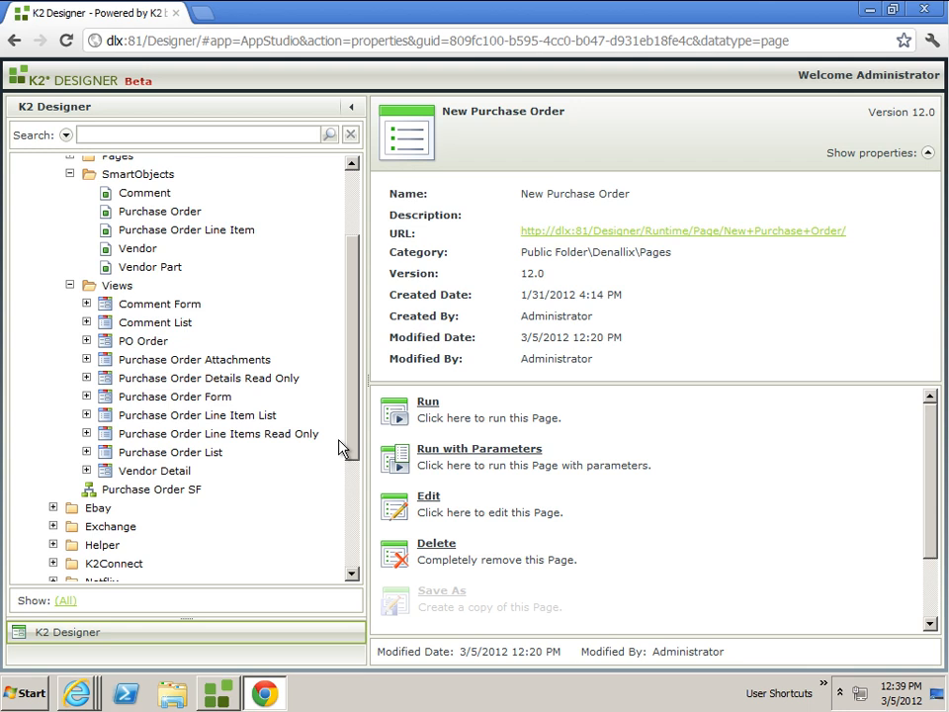
pyautogui.moveTo(358, 447); pyautogui.dragTo(354, 381)
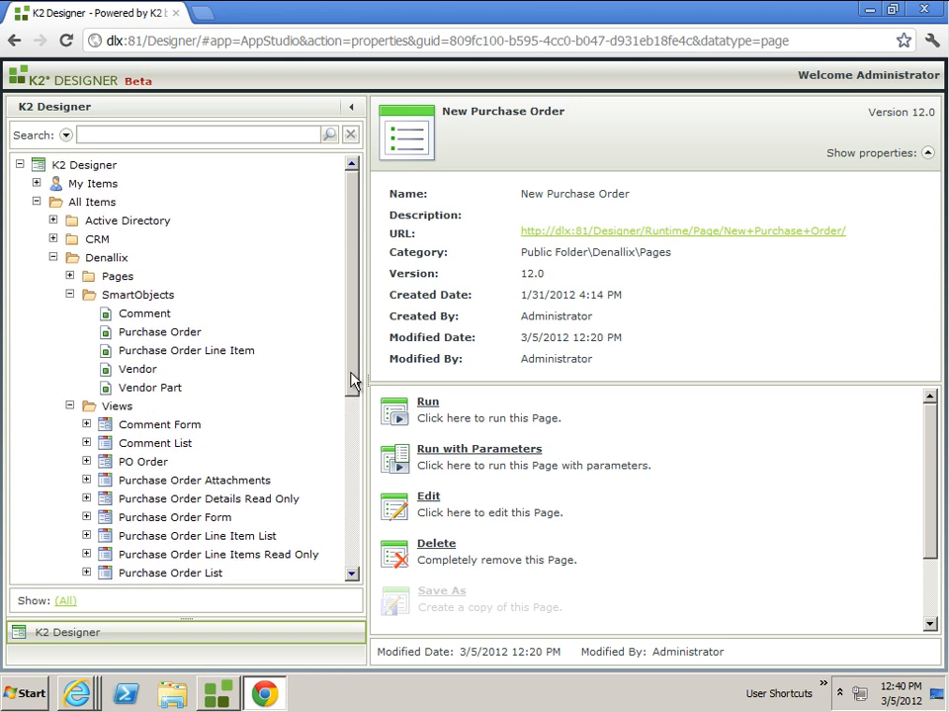
pyautogui.click(70, 277)
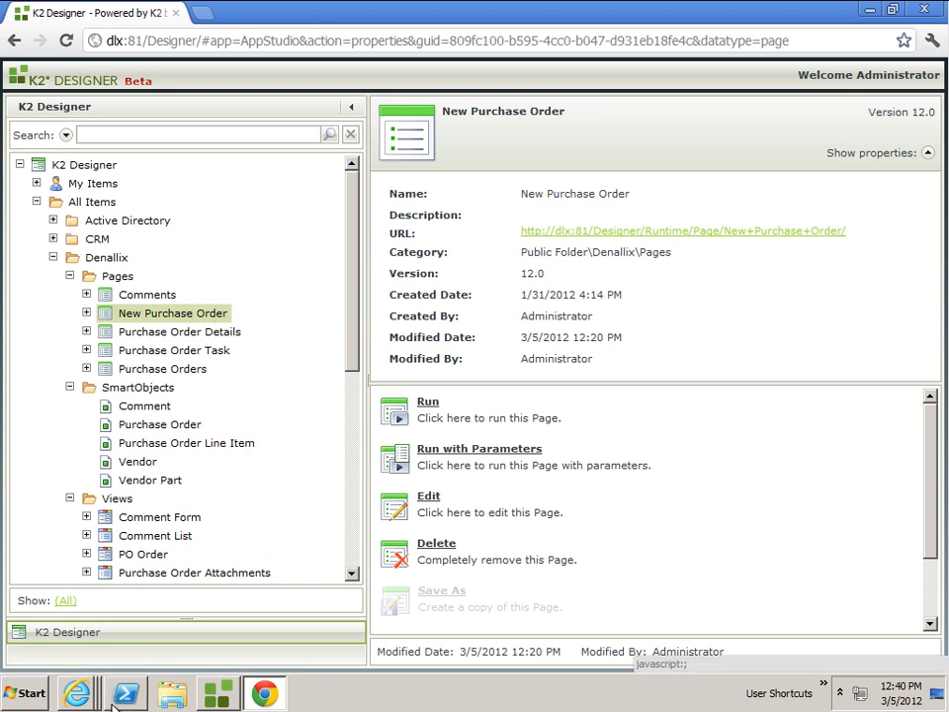
# Switch to the Denallix portal in Internet Explorer, start a new K2 Forms purchase order and look over its sections.
pyautogui.click(77, 692)
pyautogui.click(122, 554)
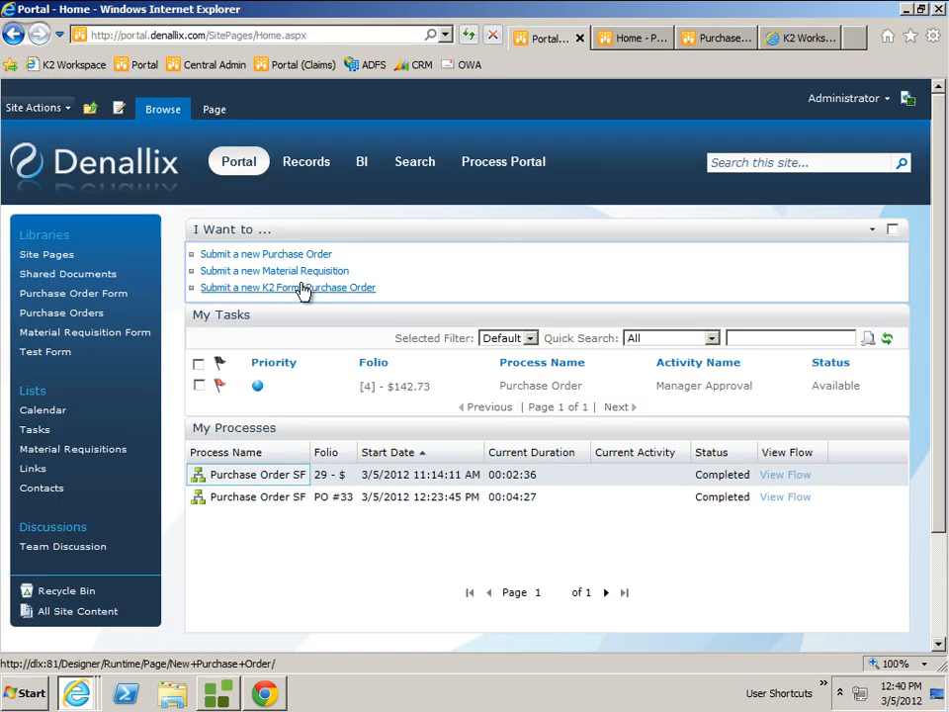
pyautogui.click(302, 289)
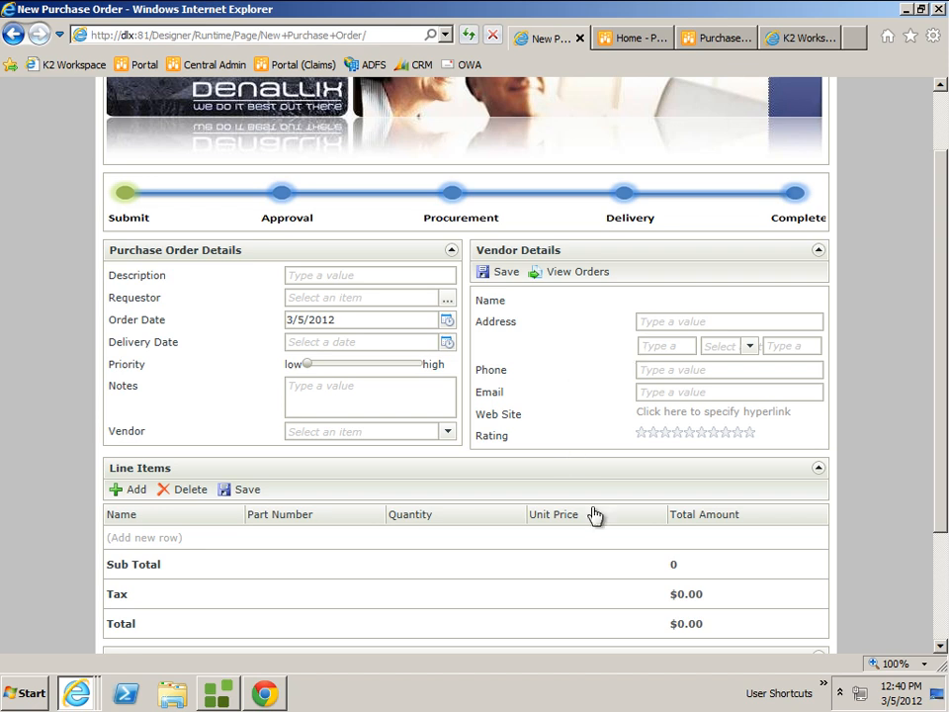
pyautogui.moveTo(940, 449); pyautogui.dragTo(881, 555)
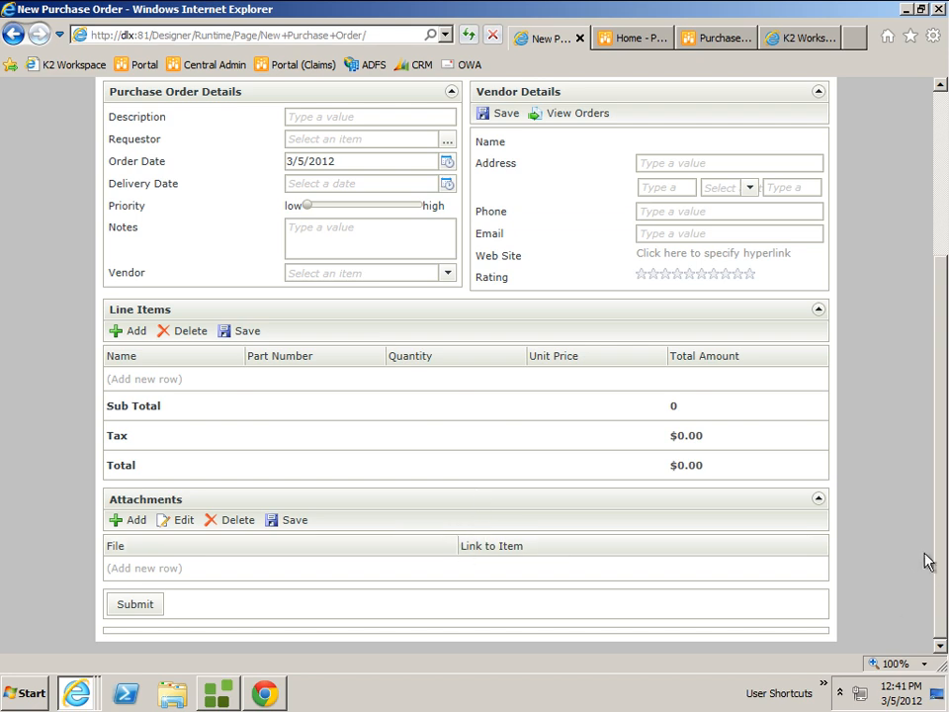
# Set the purchase order description to "office supplies" and choose the officer listed fifth in the user list as requestor.
pyautogui.scroll(5, 737, 343)
pyautogui.click(340, 363)
pyautogui.write('off')
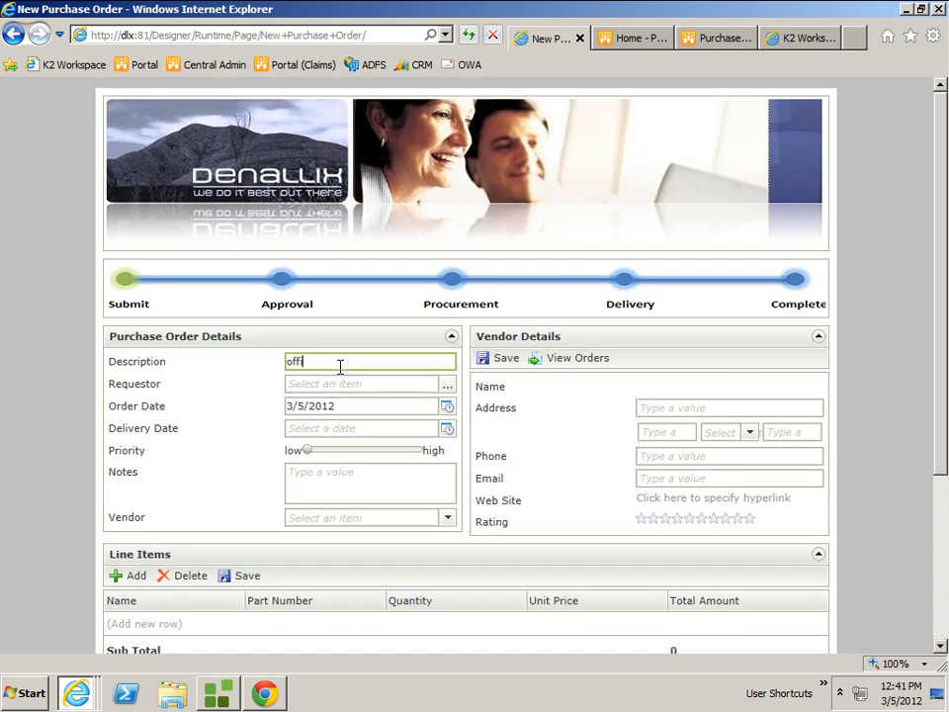
pyautogui.write('ice supplies')
pyautogui.click(449, 386)
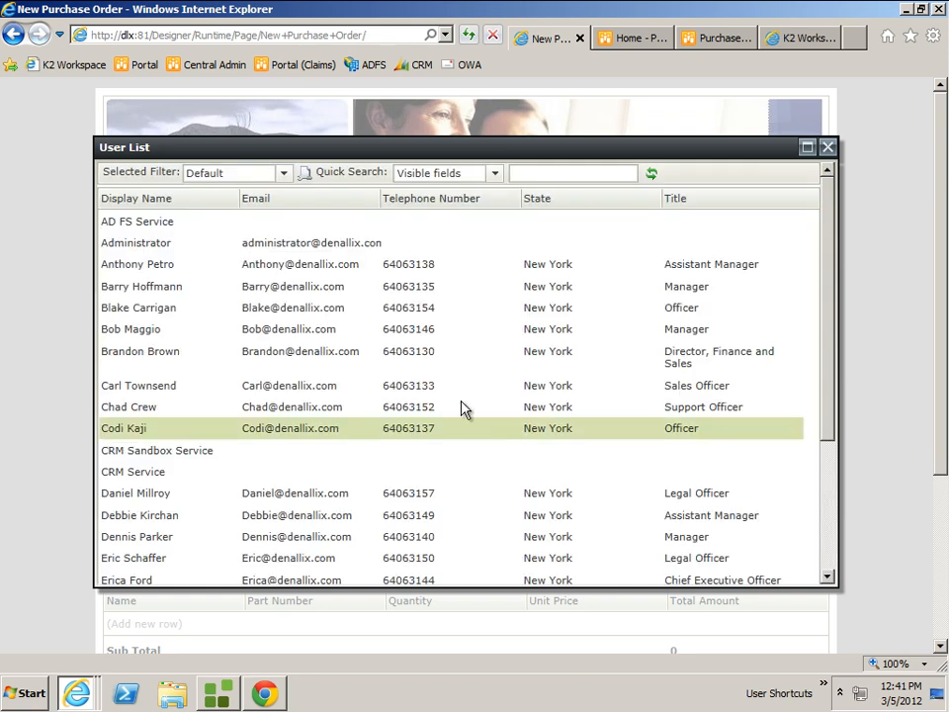
pyautogui.doubleClick(407, 310)
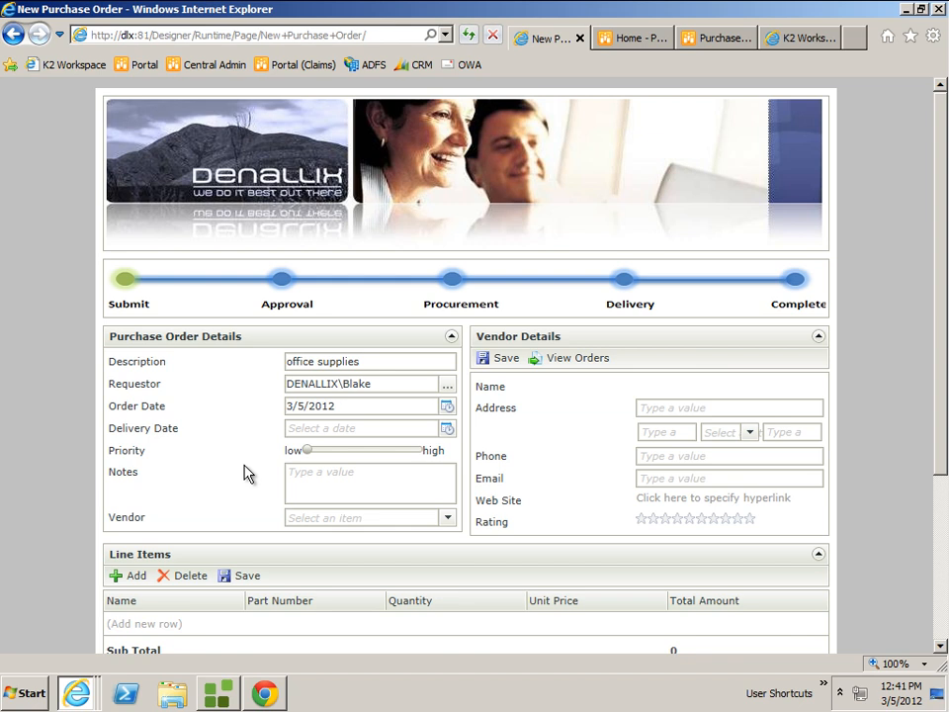
# Set the delivery date to 3/31/2012 and raise the priority to about midway between low and high.
pyautogui.click(447, 428)
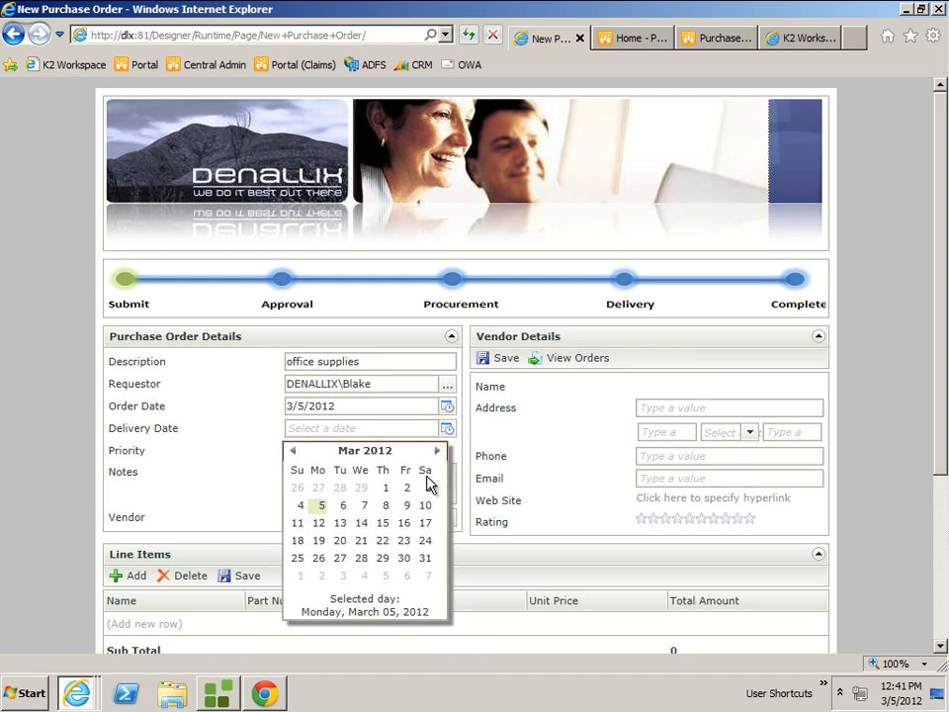
pyautogui.click(425, 557)
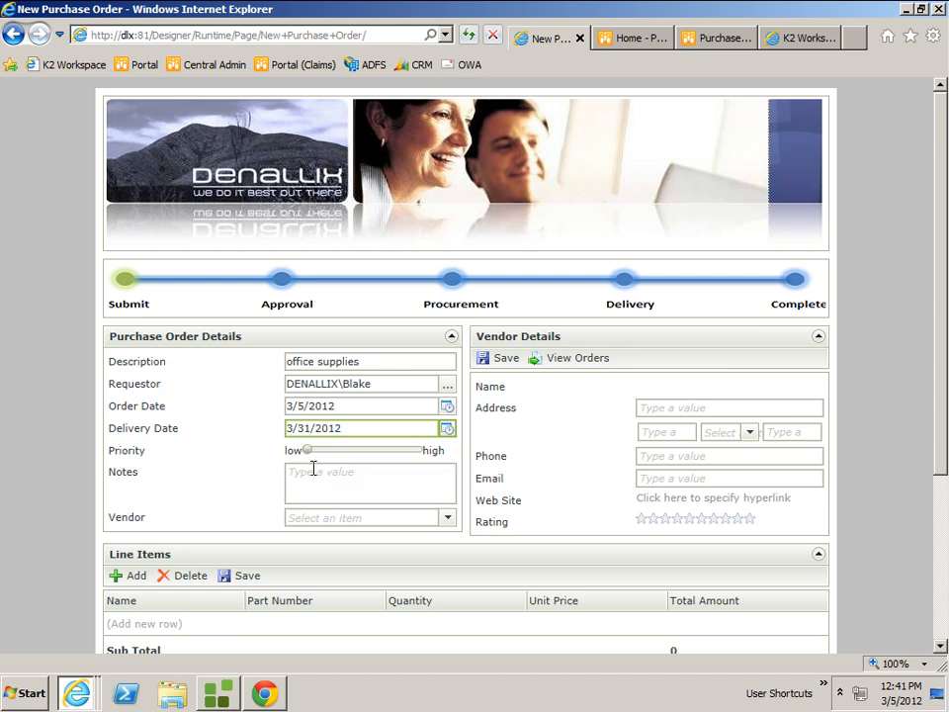
pyautogui.moveTo(316, 455); pyautogui.dragTo(367, 466)
# Enter "supplies for the office" as the notes and choose Bluth Co. as the vendor.
pyautogui.click(358, 478)
pyautogui.write('sup')
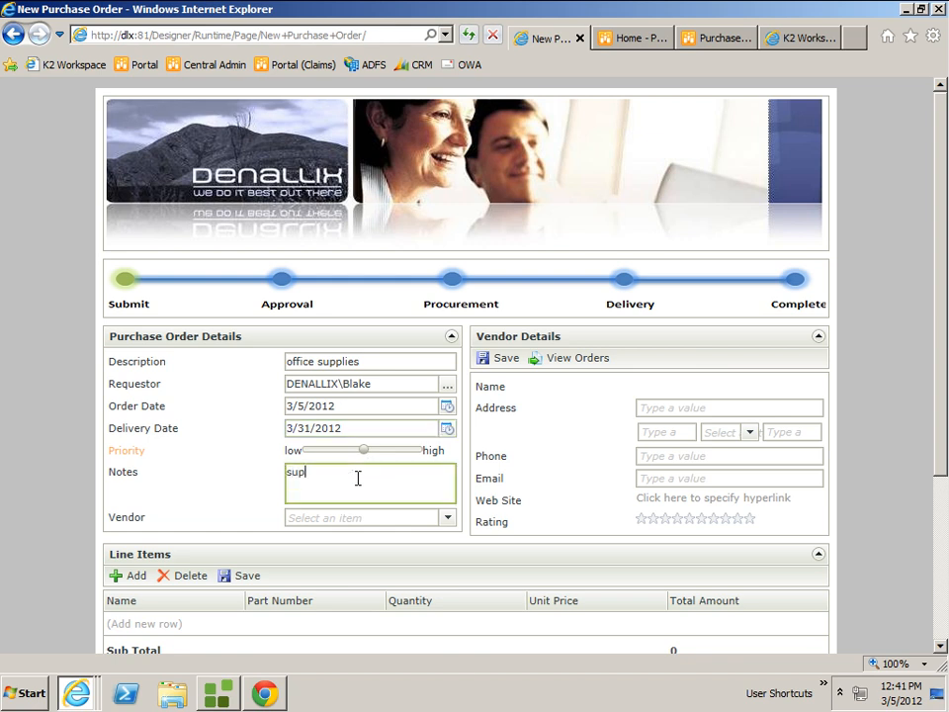
pyautogui.write('plies for the office')
pyautogui.click(446, 524)
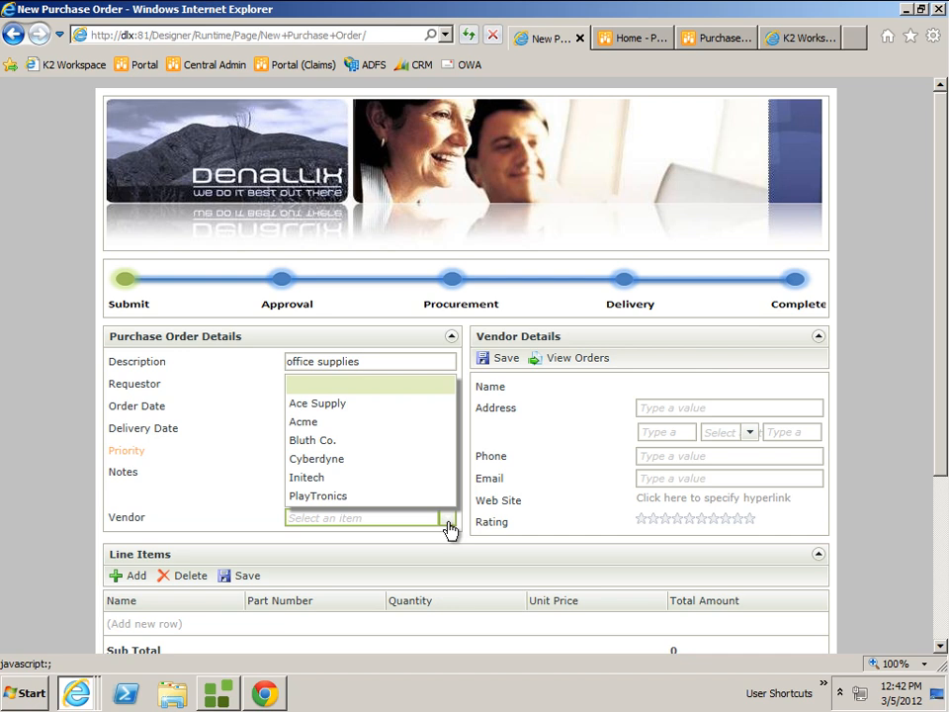
pyautogui.click(326, 448)
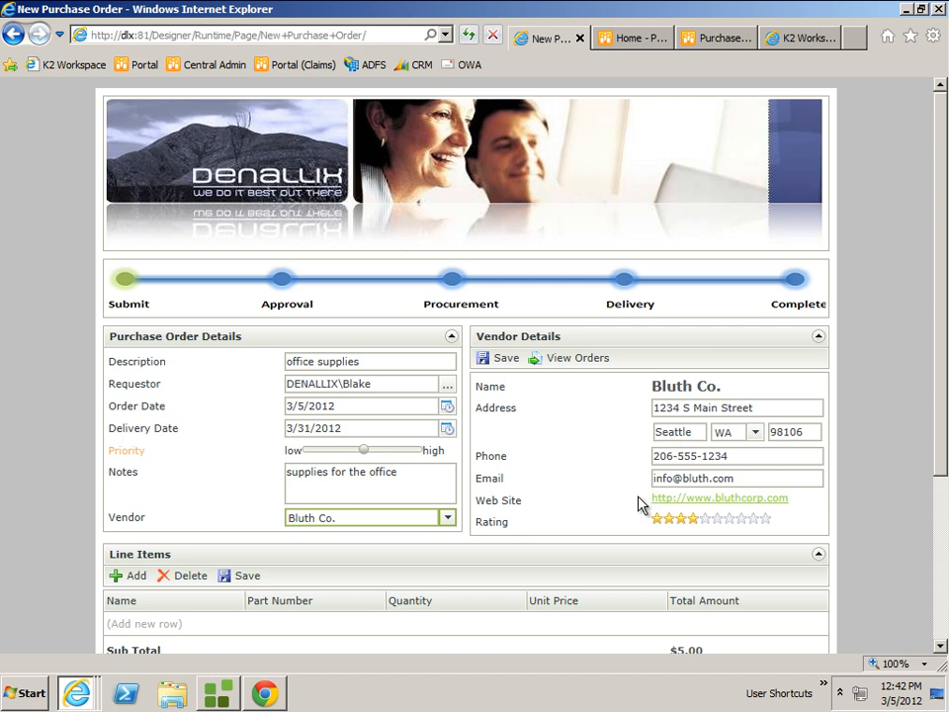
# Replace the last four digits of the vendor's phone number and save the vendor details.
pyautogui.click(740, 456)
pyautogui.press('BackSpace')
pyautogui.press('BackSpace')
pyautogui.press('BackSpace')
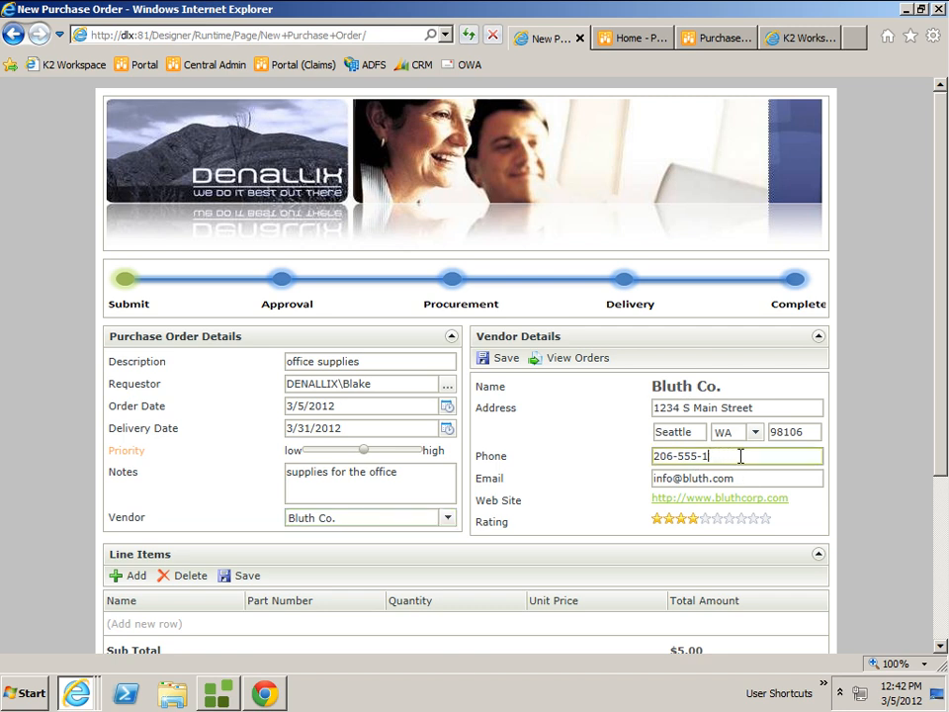
pyautogui.press('BackSpace')
pyautogui.write('5555')
pyautogui.click(502, 359)
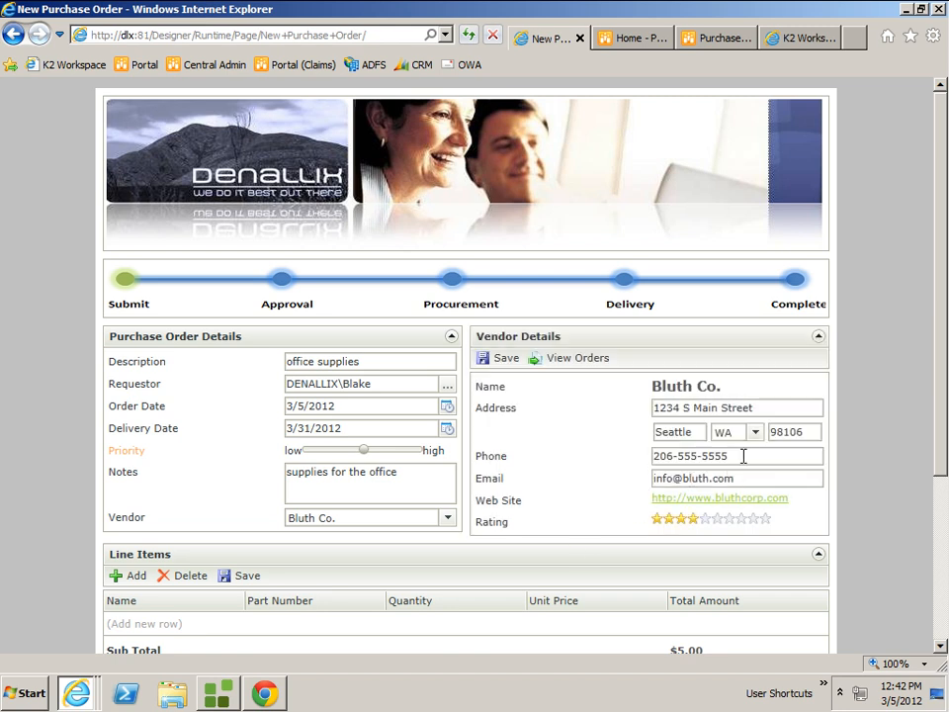
# Try to save the vendor details with the phone field left empty.
pyautogui.moveTo(744, 456); pyautogui.dragTo(598, 469)
pyautogui.press('Delete')
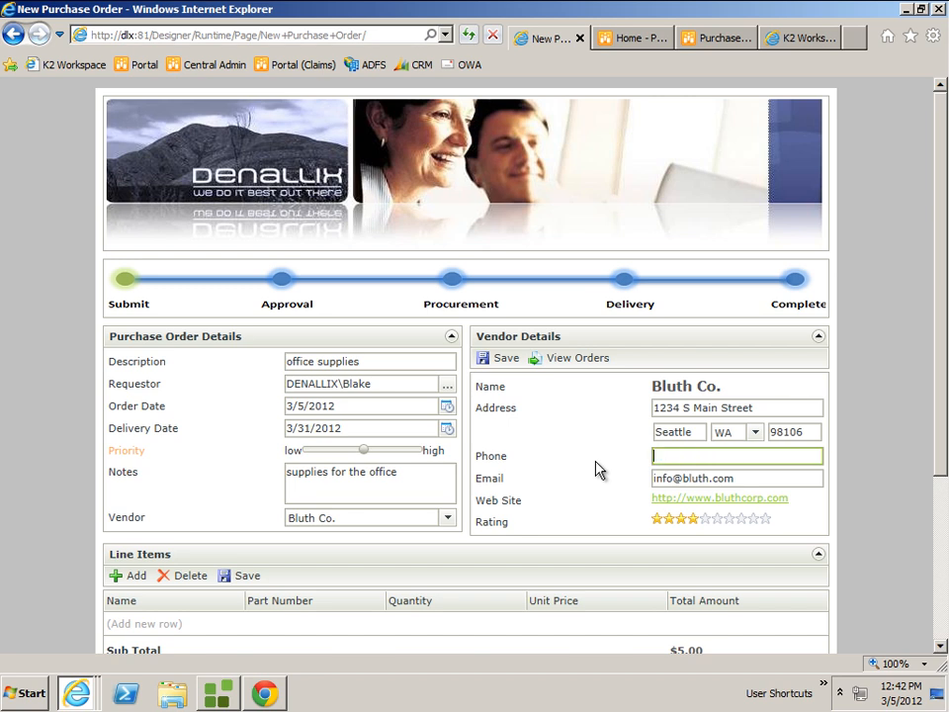
pyautogui.click(499, 363)
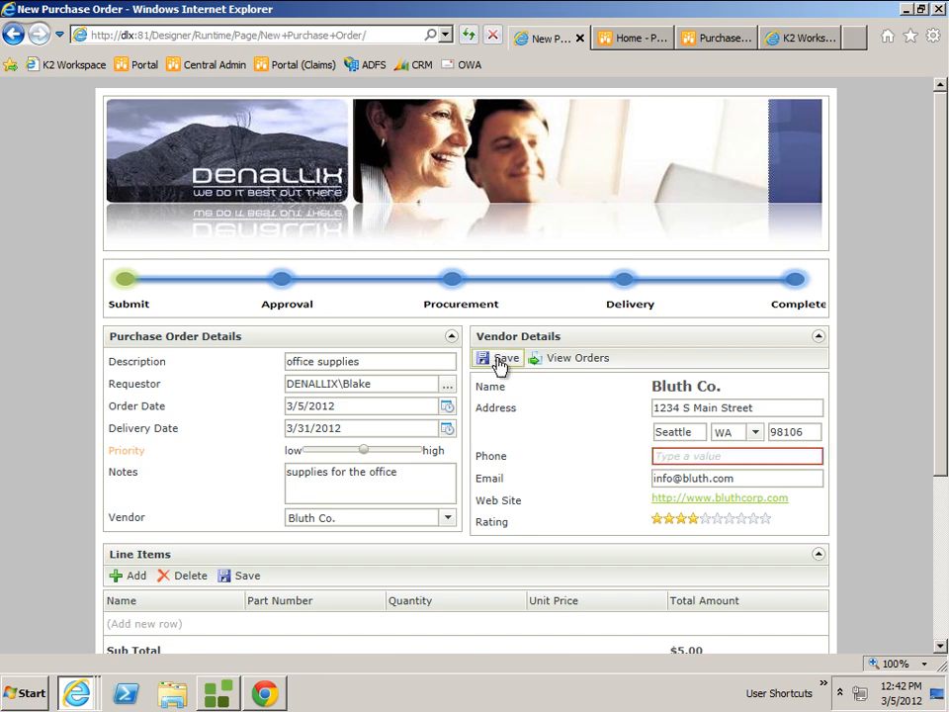
# Try a number without the proper phone format in the vendor's phone field and check its validation.
pyautogui.click(695, 454)
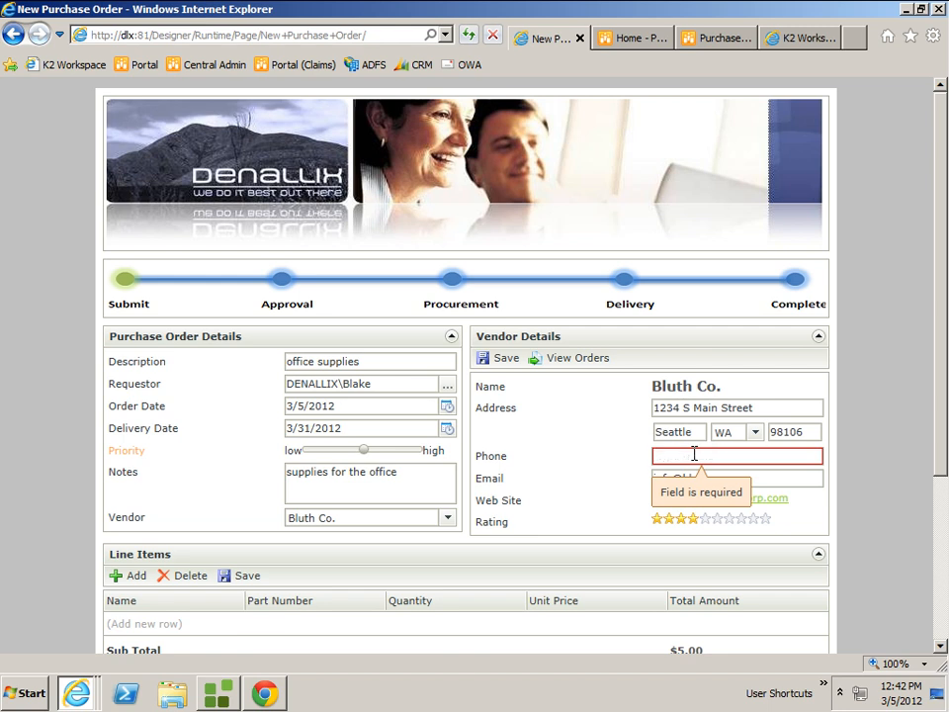
pyautogui.write('6514654')
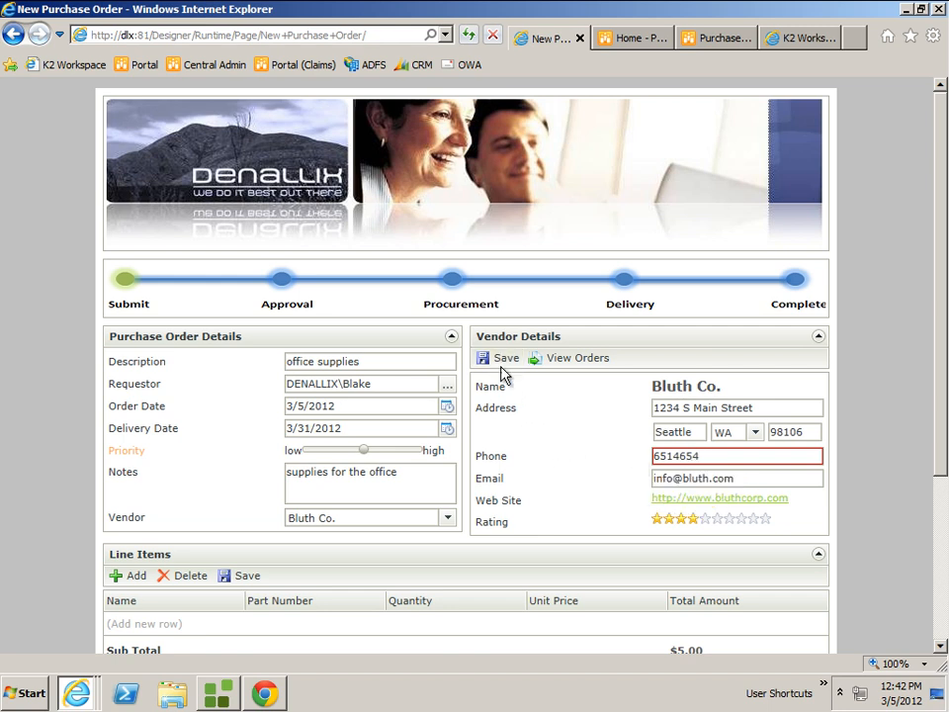
pyautogui.moveTo(717, 455)
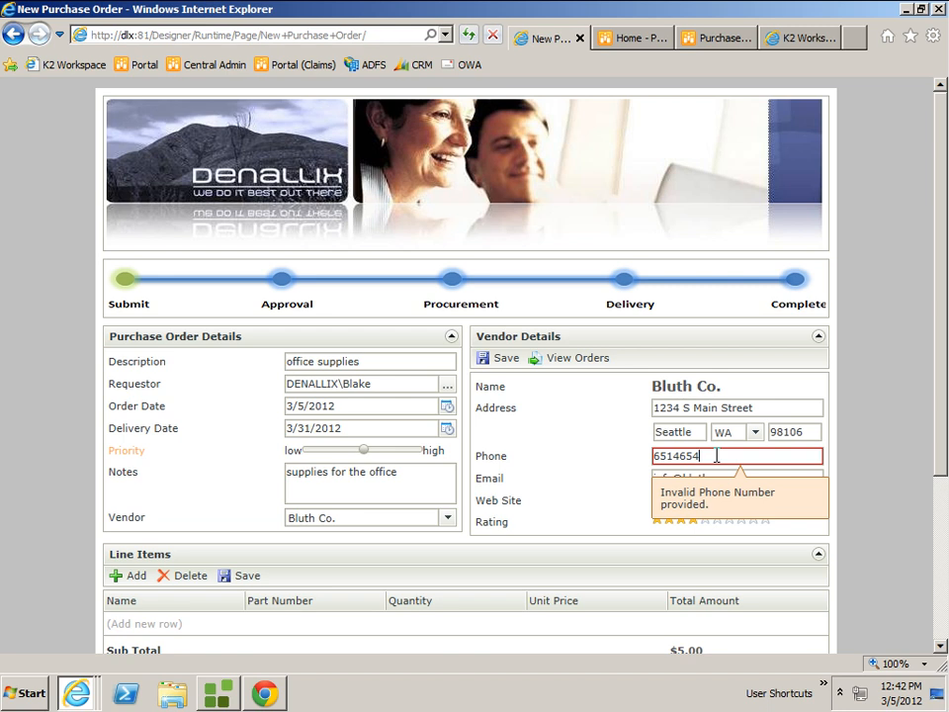
# Replace the invalid entry with a correctly formatted vendor phone number and save the vendor details.
pyautogui.press('BackSpace')
pyautogui.press('BackSpace')
pyautogui.press('BackSpace')
pyautogui.press('BackSpace')
pyautogui.press('BackSpace')
pyautogui.press('BackSpace')
pyautogui.press('BackSpace')
pyautogui.write('206-555-5555')
pyautogui.click(502, 358)
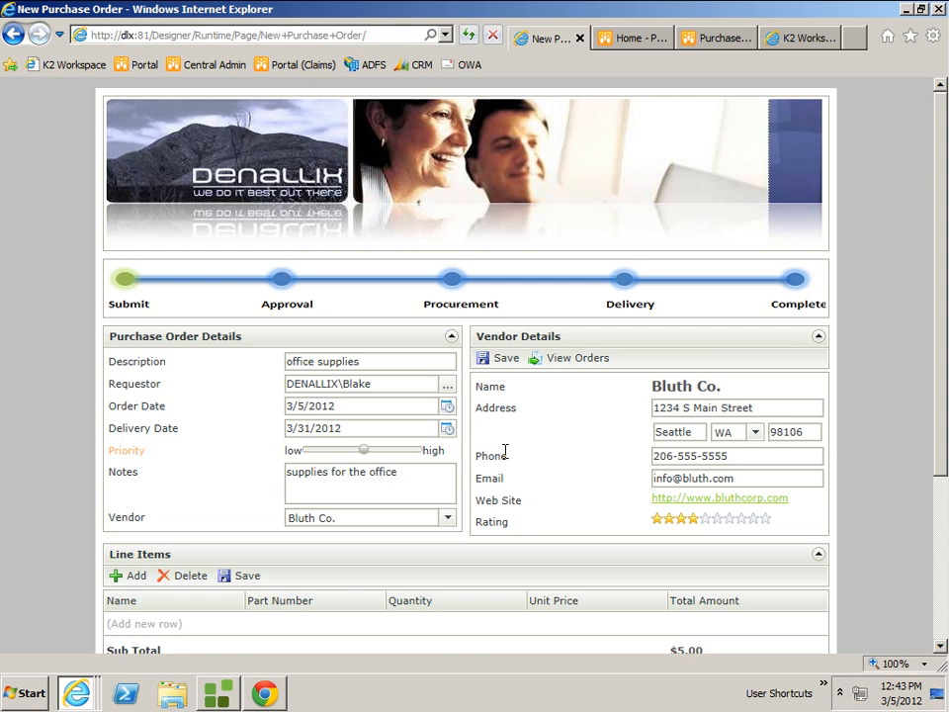
# View the vendor's existing orders and examine the details and line items of the Office Supplies order dated 3/5/2012.
pyautogui.click(579, 360)
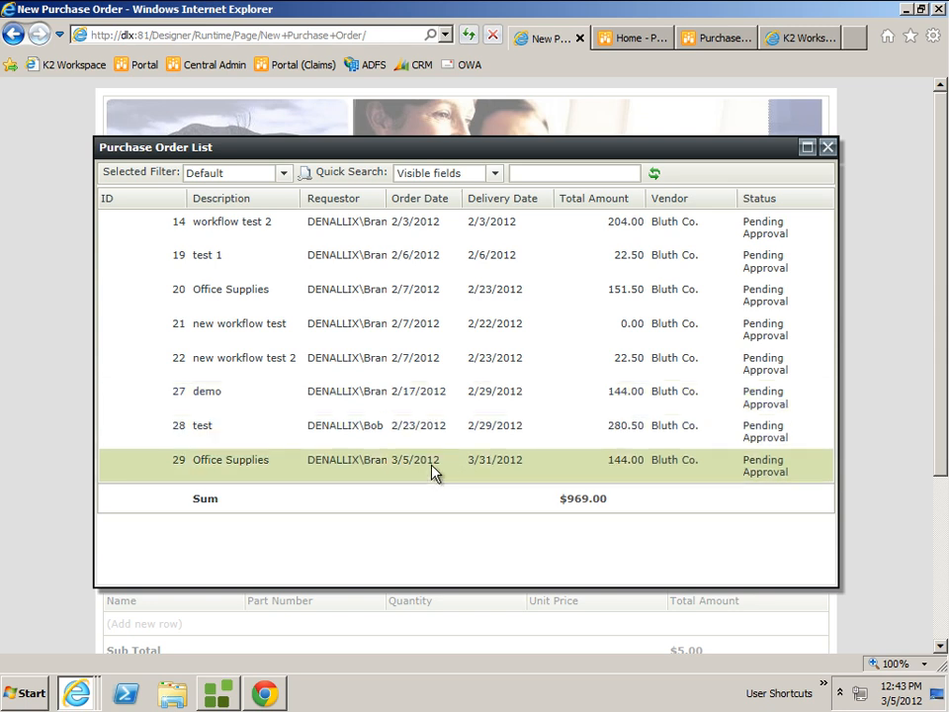
pyautogui.doubleClick(435, 474)
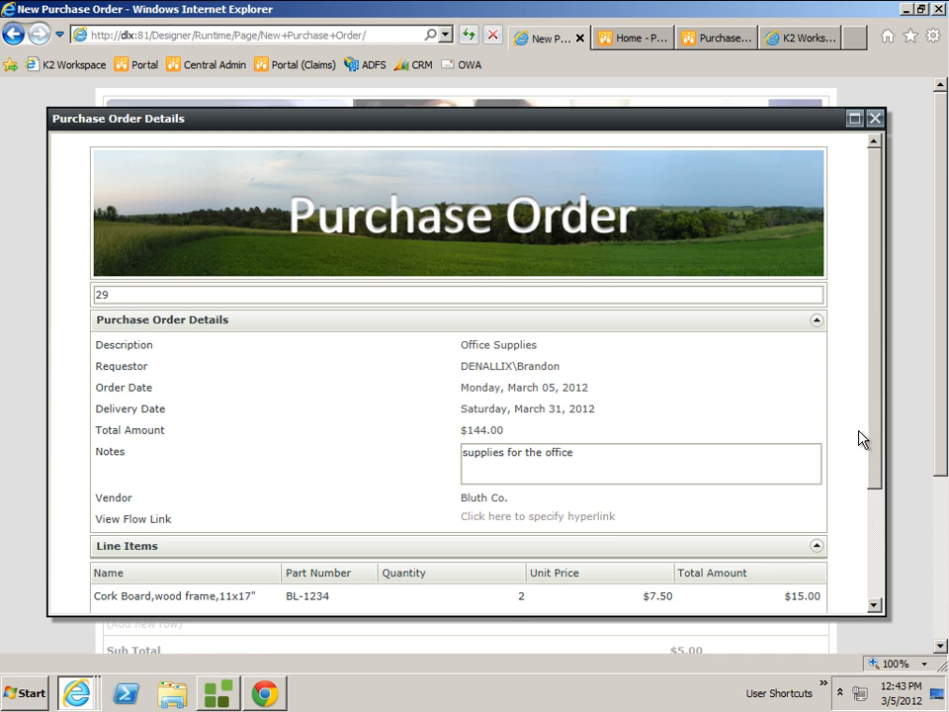
pyautogui.moveTo(873, 507); pyautogui.dragTo(876, 488)
pyautogui.scroll(-3, 876, 488)
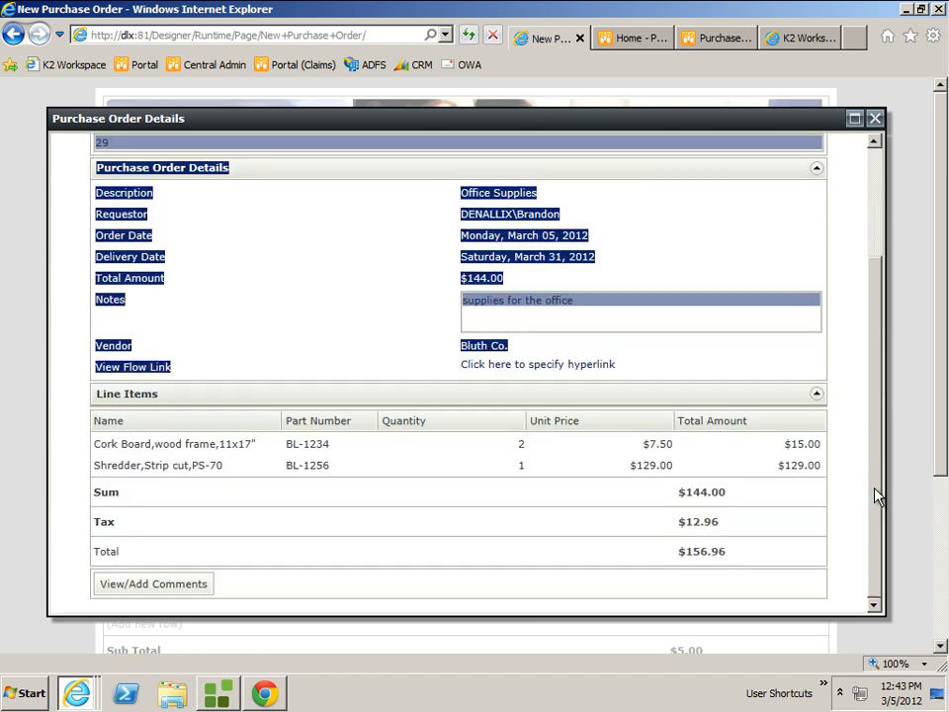
pyautogui.moveTo(817, 366); pyautogui.dragTo(431, 537)
pyautogui.click(430, 543)
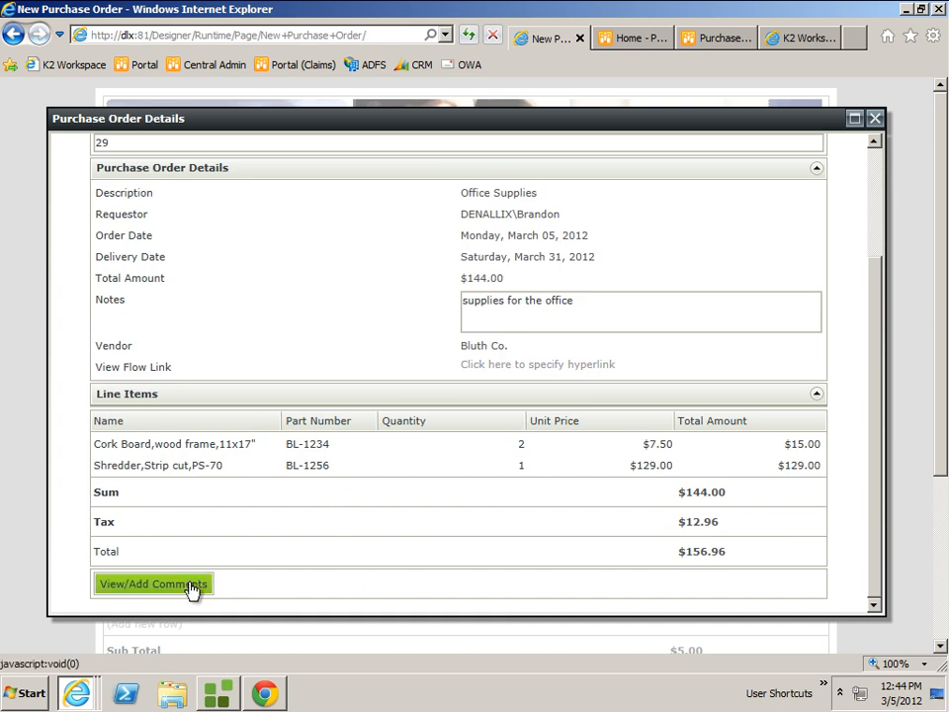
# Add the comment "another comment" to the existing Office Supplies order and return to the new purchase order form.
pyautogui.click(153, 584)
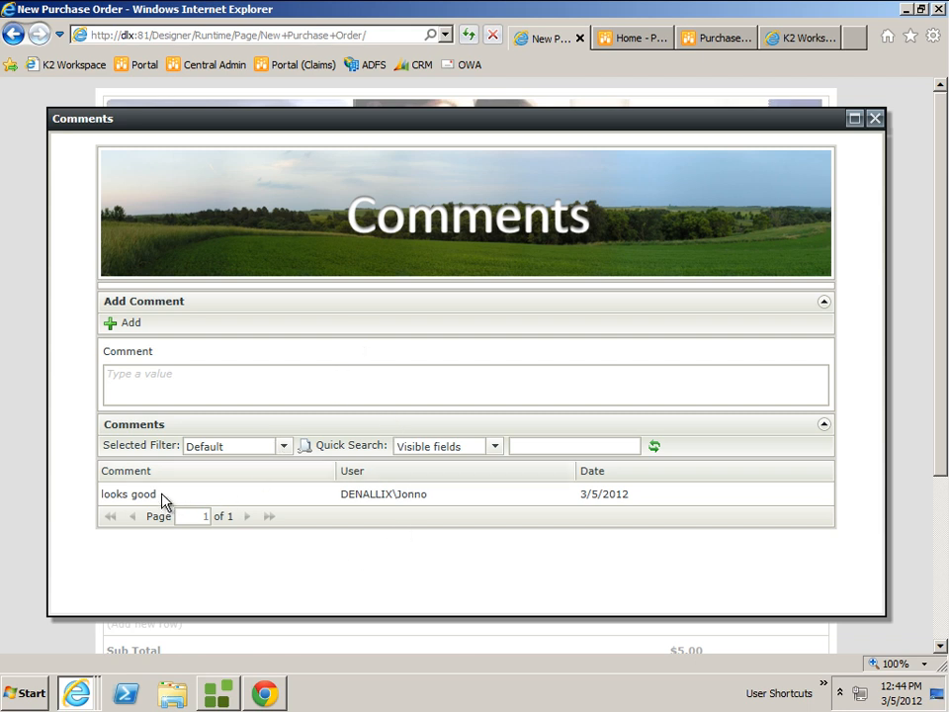
pyautogui.click(202, 380)
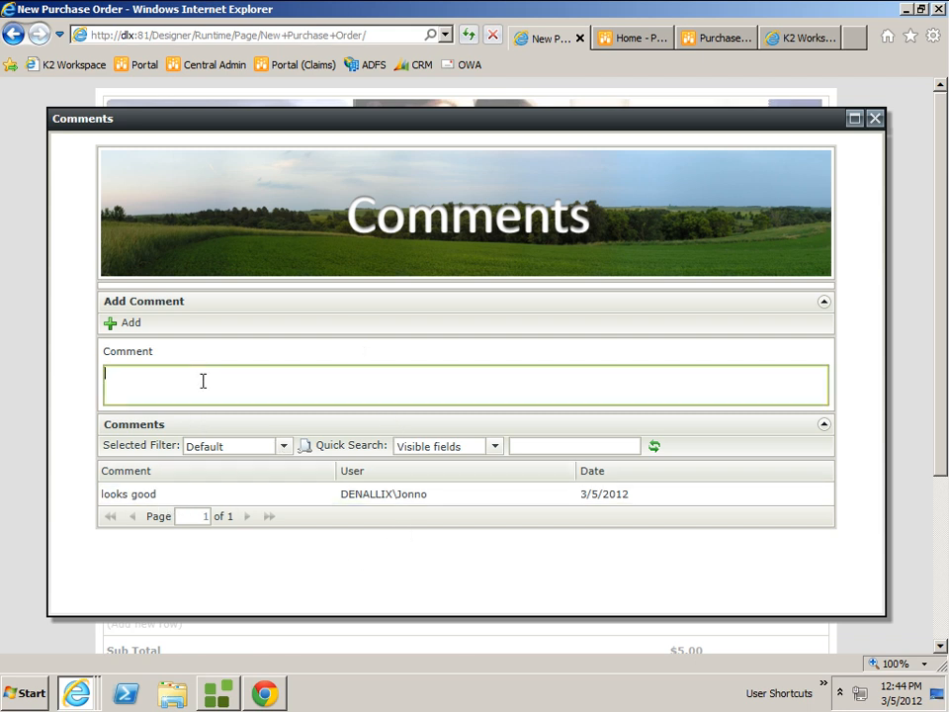
pyautogui.write('another comment')
pyautogui.click(129, 324)
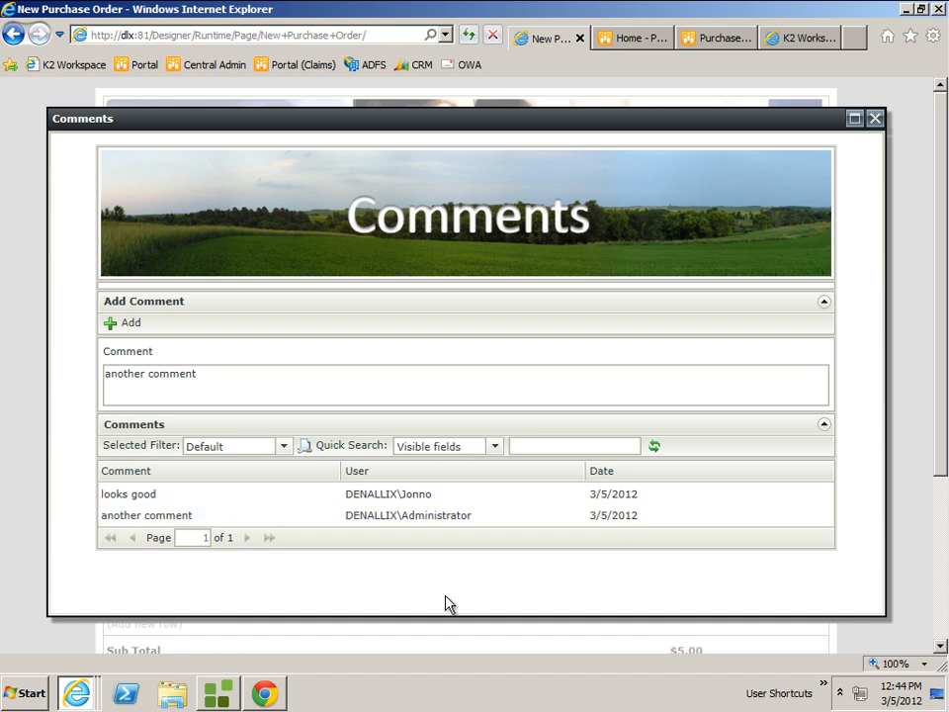
pyautogui.click(875, 120)
pyautogui.click(874, 120)
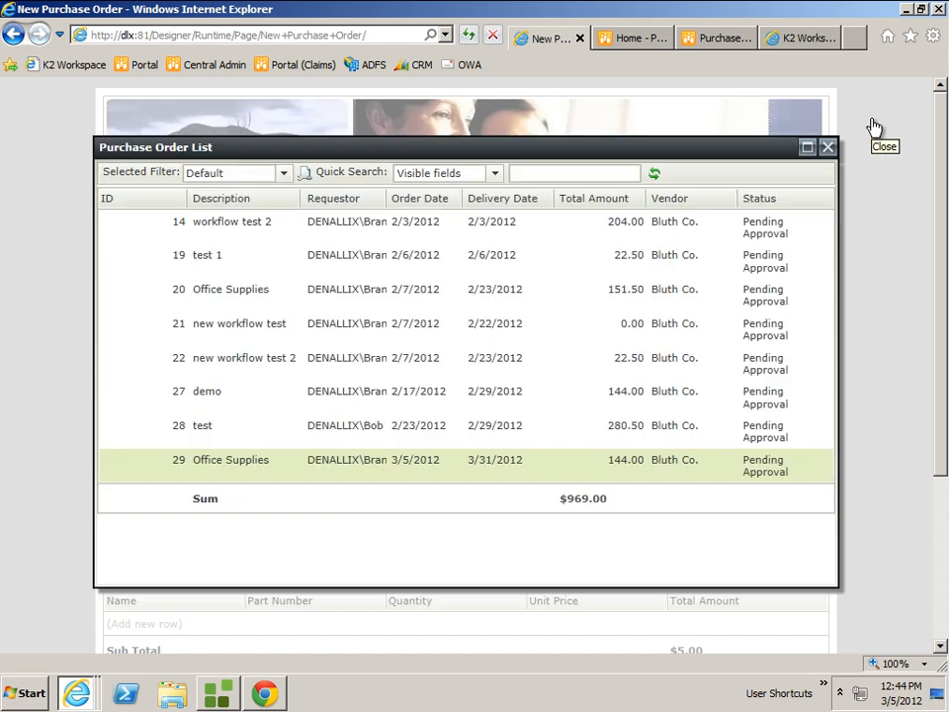
pyautogui.click(828, 146)
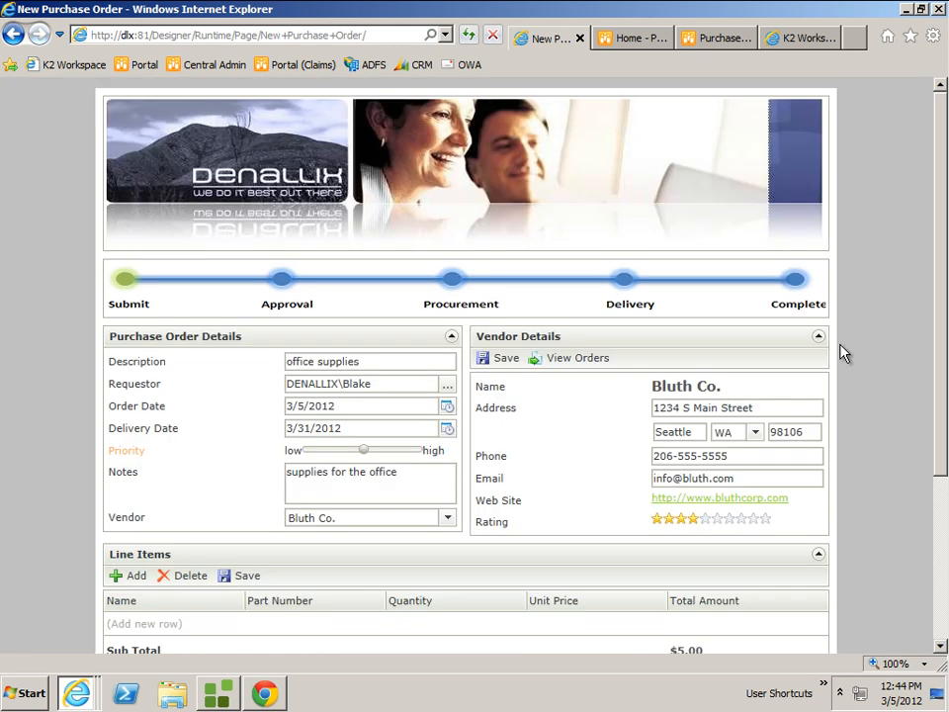
# Add a line item to the new purchase order and choose the wood frame Cork Board as its name.
pyautogui.moveTo(942, 258); pyautogui.dragTo(929, 366)
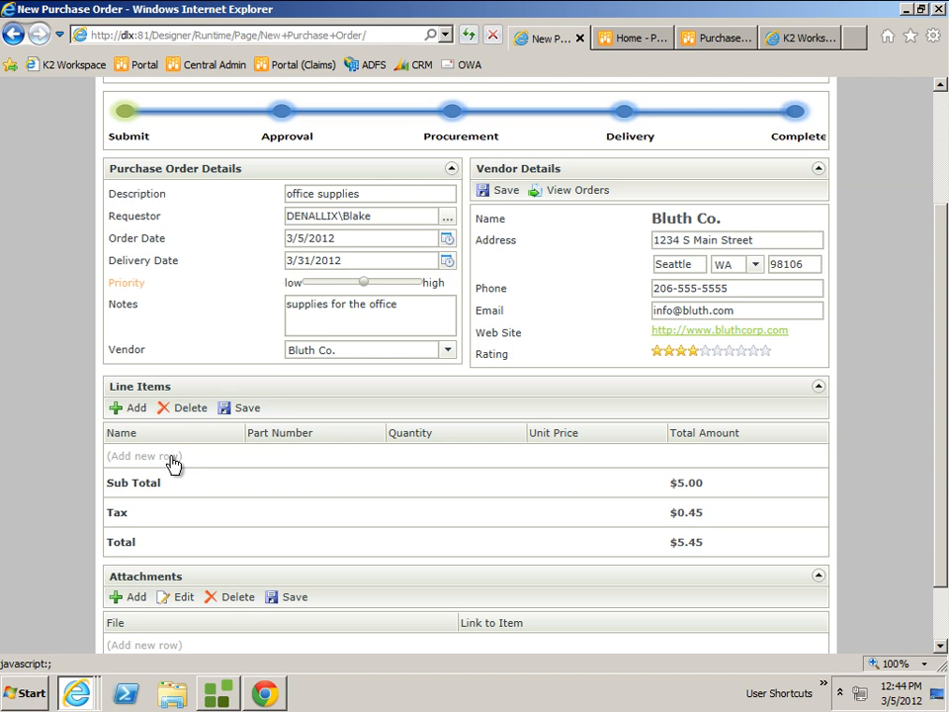
pyautogui.click(133, 409)
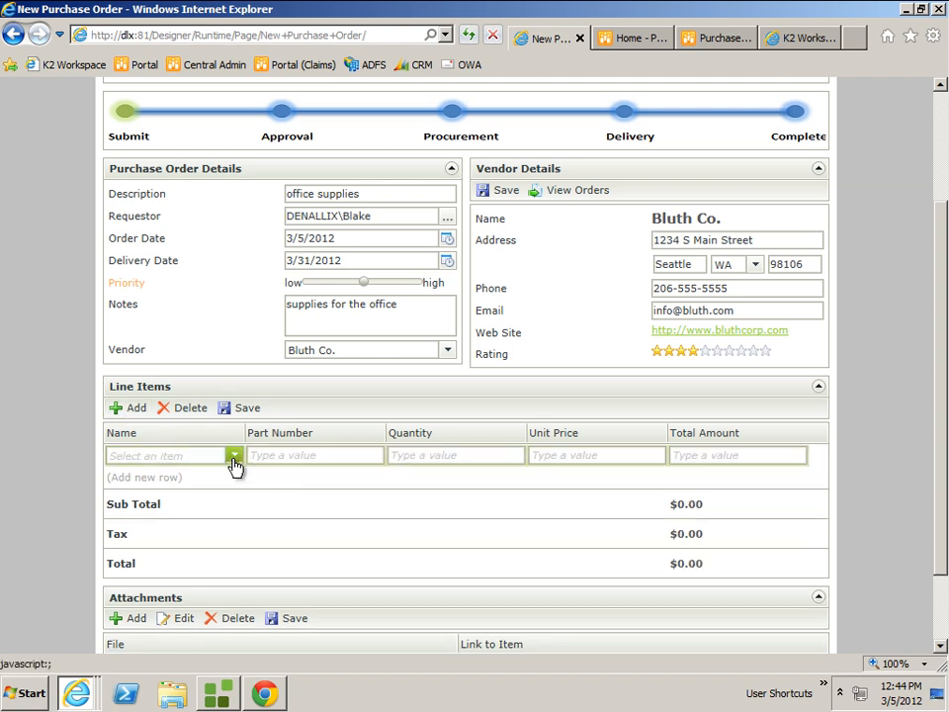
pyautogui.click(234, 455)
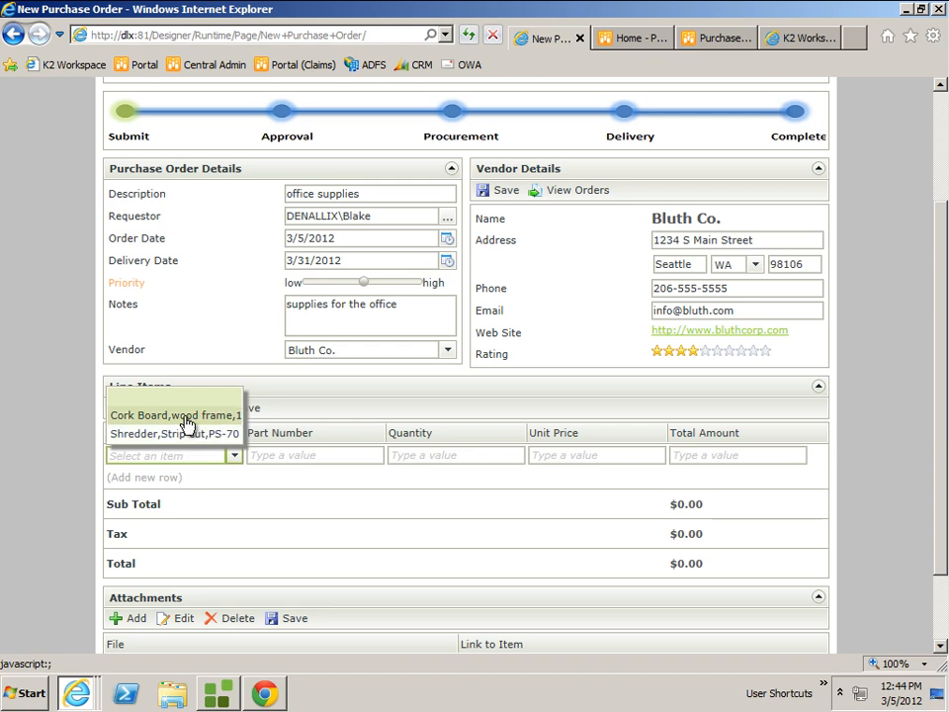
pyautogui.click(188, 423)
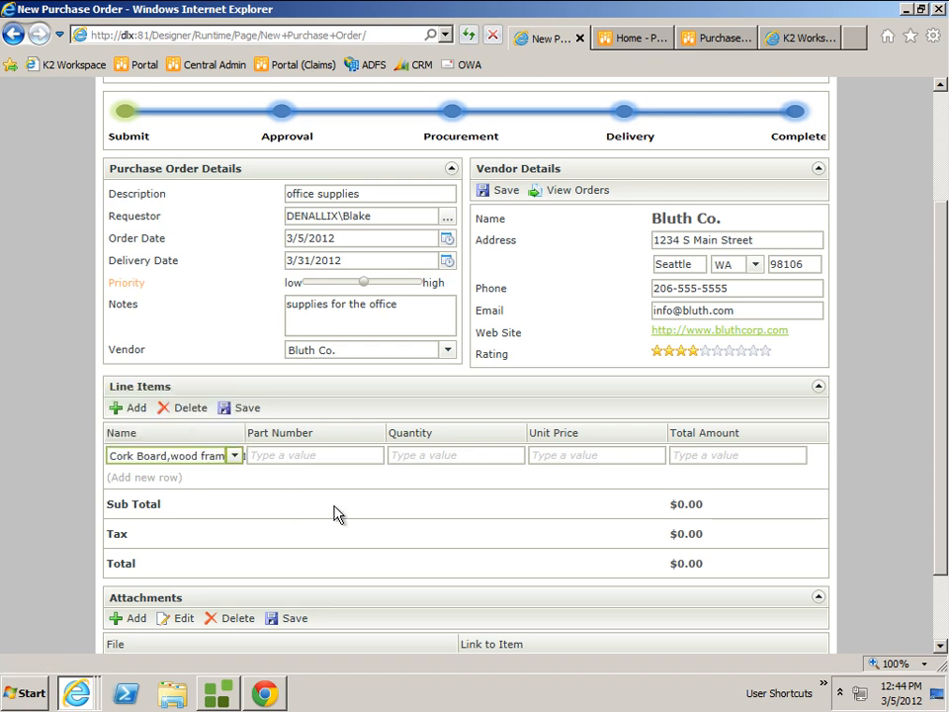
# Set the Cork Board line item's quantity to 2 and begin another line item row.
pyautogui.click(451, 454)
pyautogui.write('2')
pyautogui.click(175, 480)
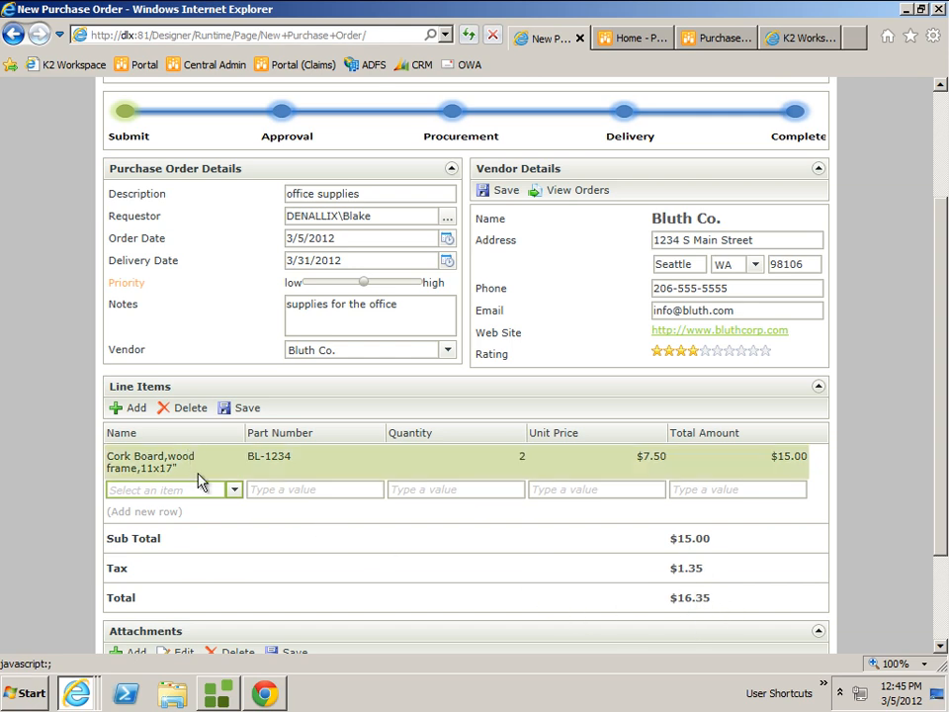
# Fill the new line item with the Shredder, Strip cut, PS-70 and a quantity of 1, and commit the row.
pyautogui.click(234, 496)
pyautogui.click(136, 469)
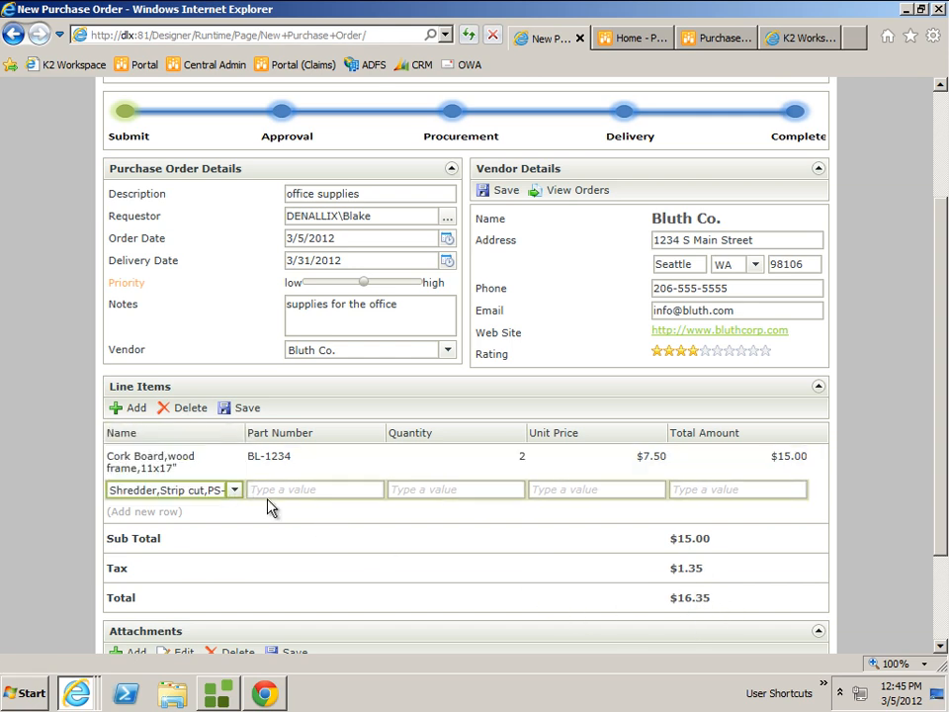
pyautogui.click(480, 496)
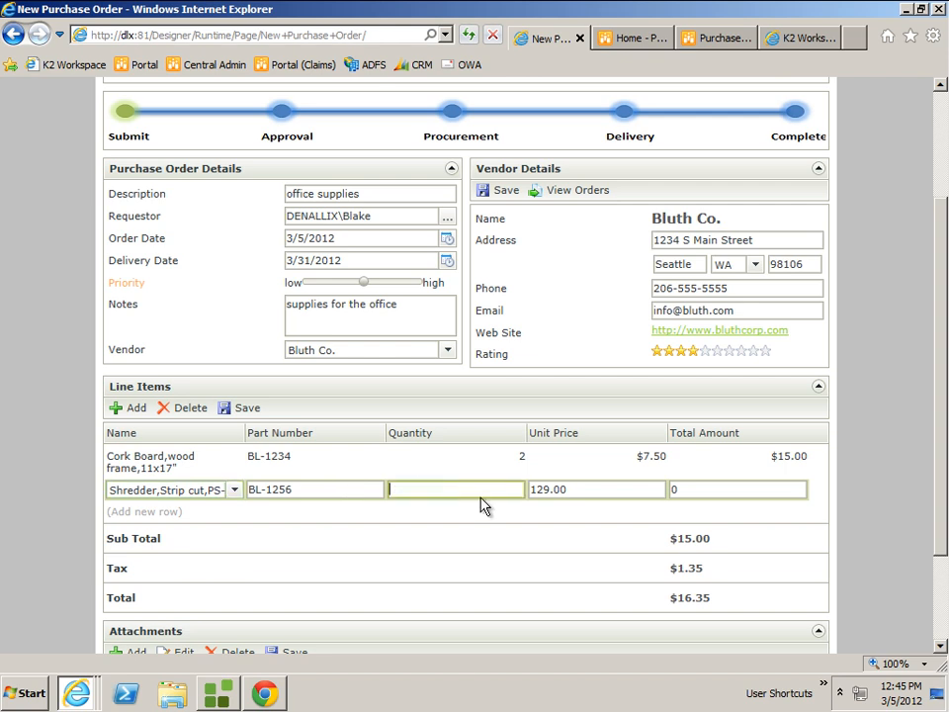
pyautogui.write('1')
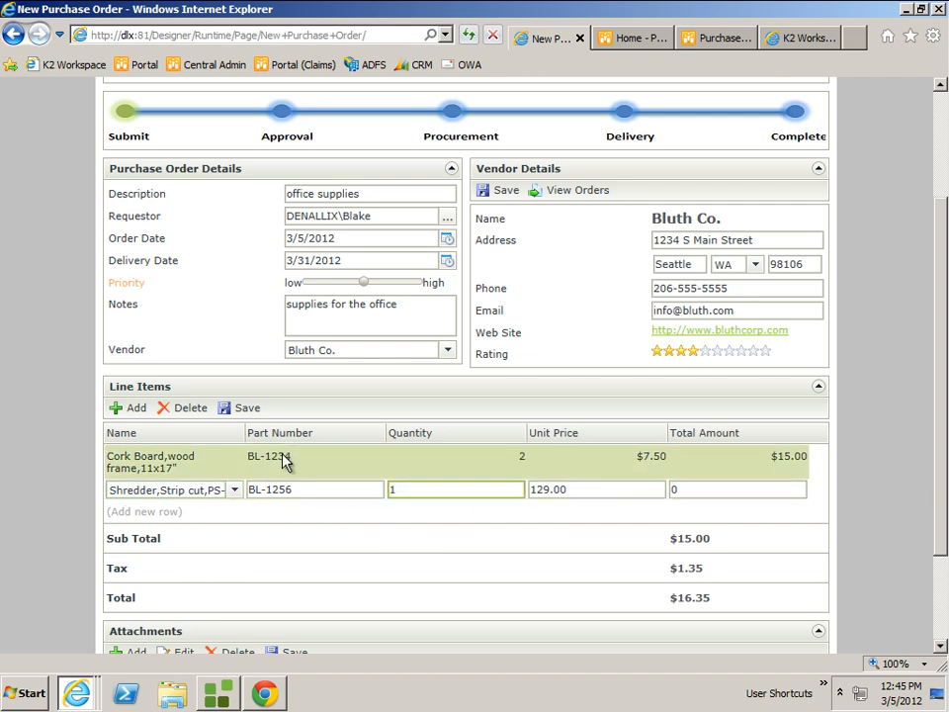
pyautogui.click(366, 526)
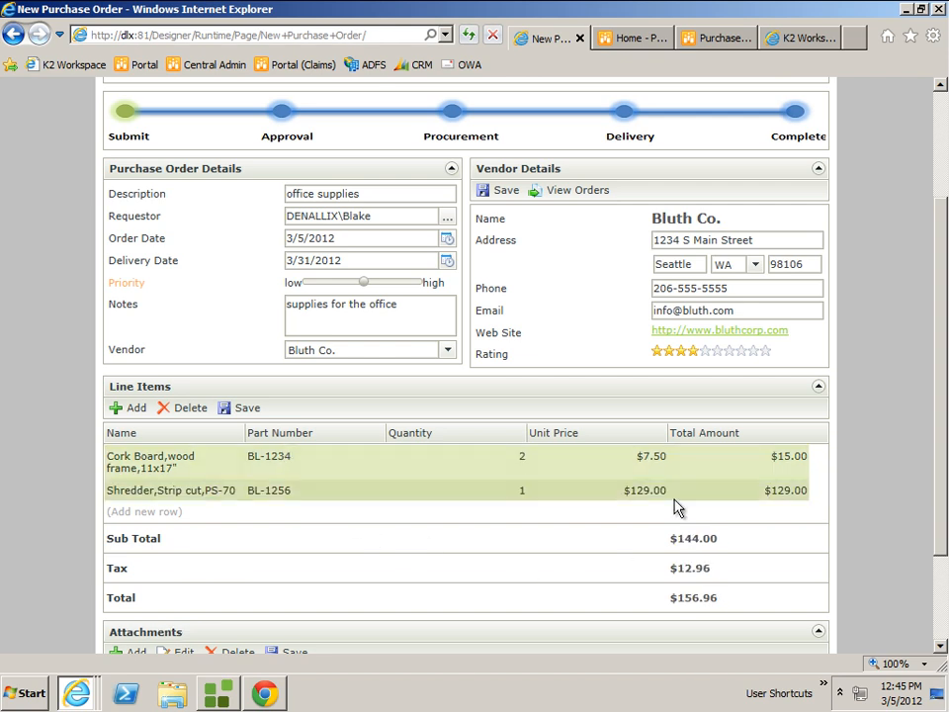
# Add an attachment row to the purchase order and attach PO Scan.docx from the Samples folder.
pyautogui.moveTo(939, 466); pyautogui.dragTo(939, 583)
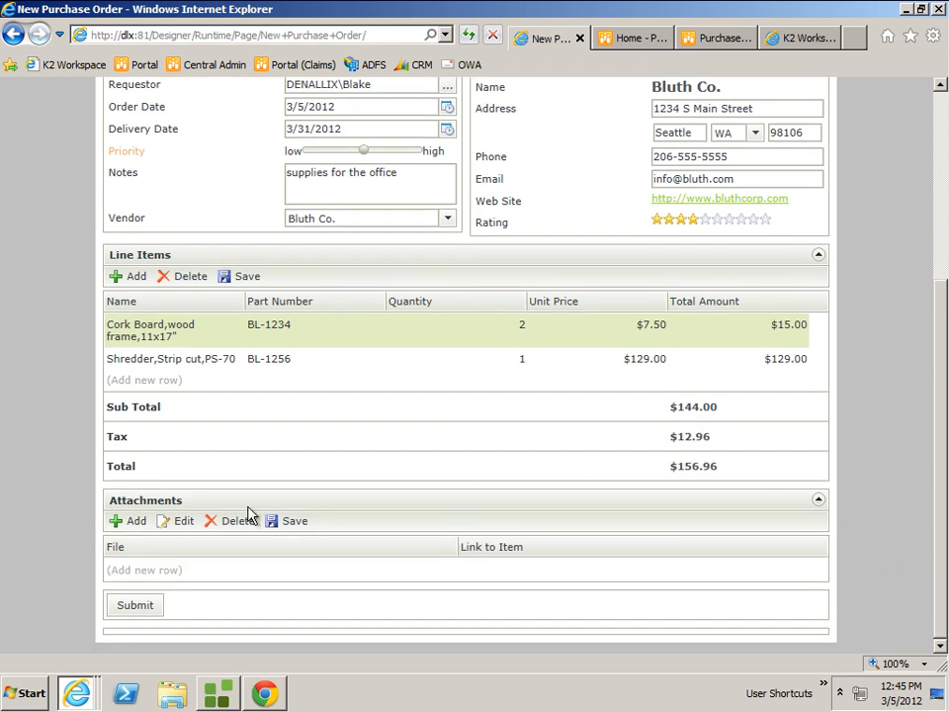
pyautogui.click(135, 531)
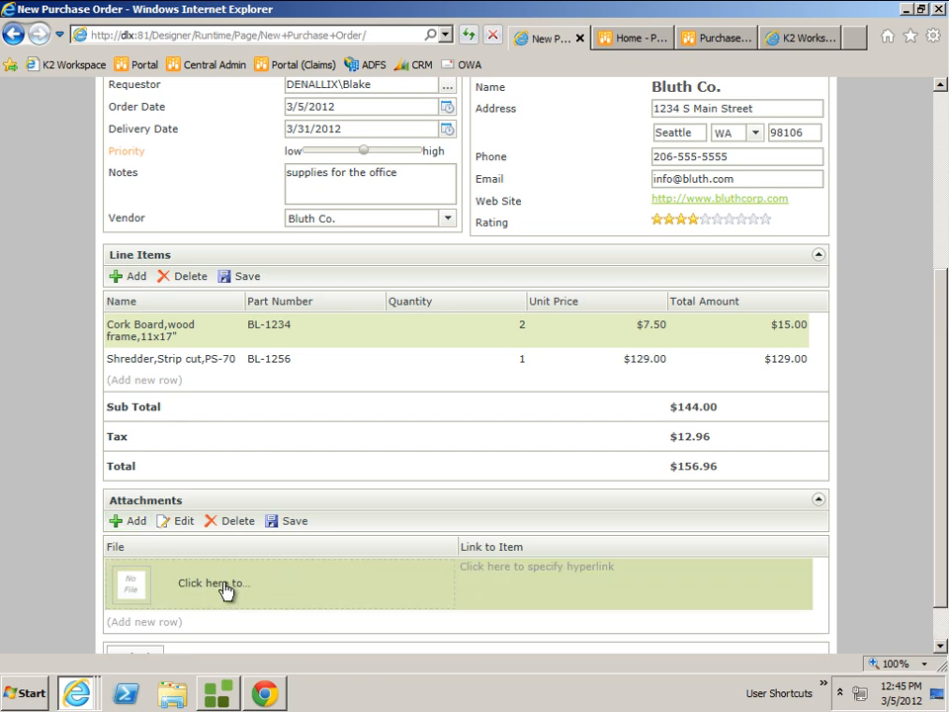
pyautogui.click(227, 590)
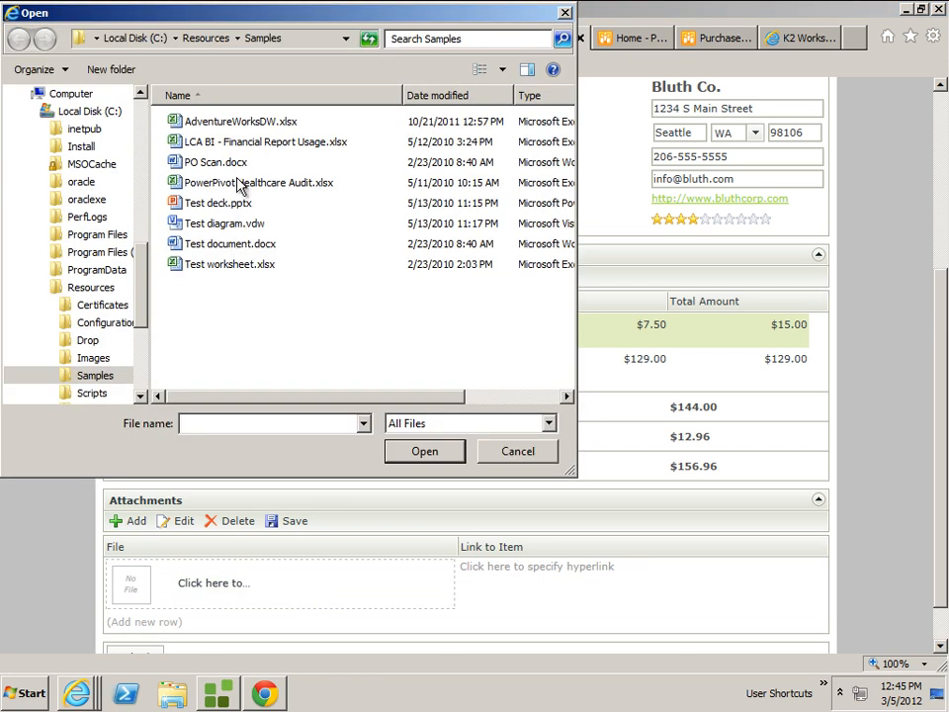
pyautogui.click(217, 162)
pyautogui.click(415, 454)
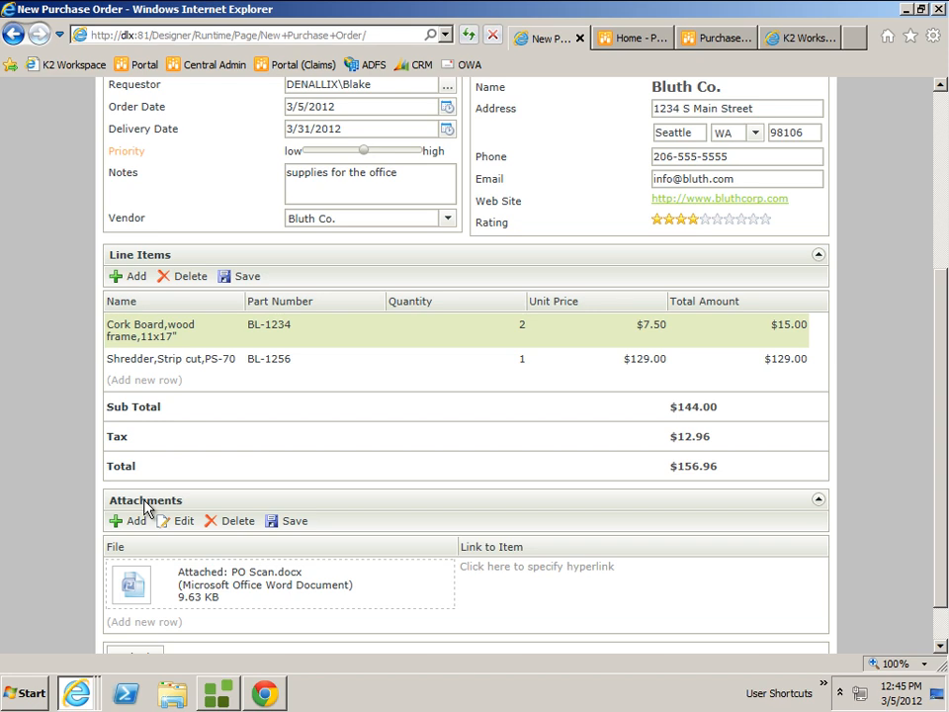
# Submit the new purchase order and dismiss the confirmation to return to the portal.
pyautogui.scroll(-1, 293, 582)
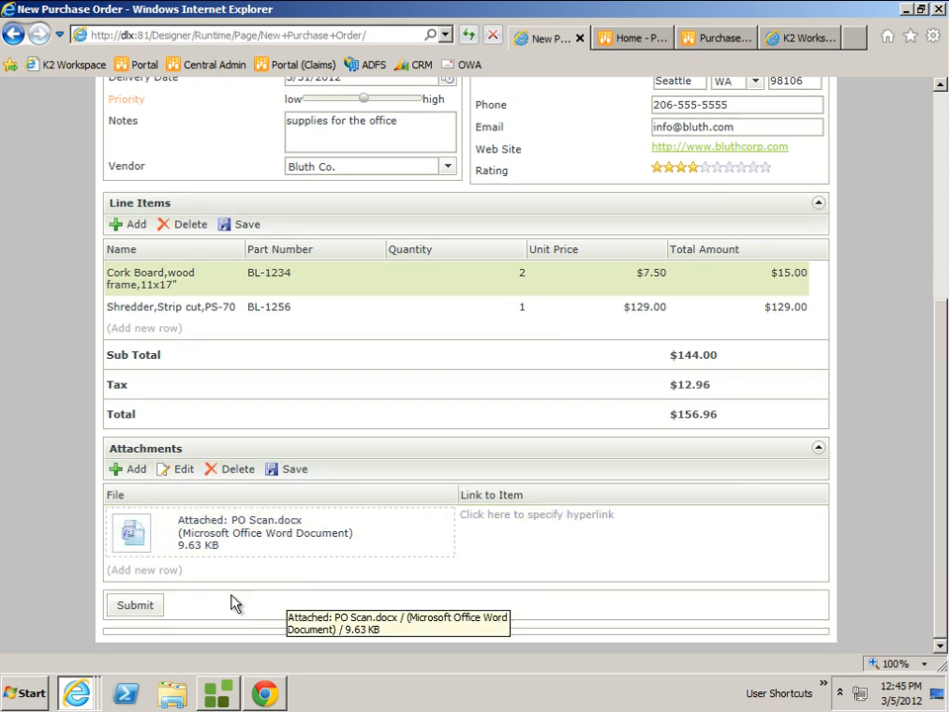
pyautogui.click(144, 608)
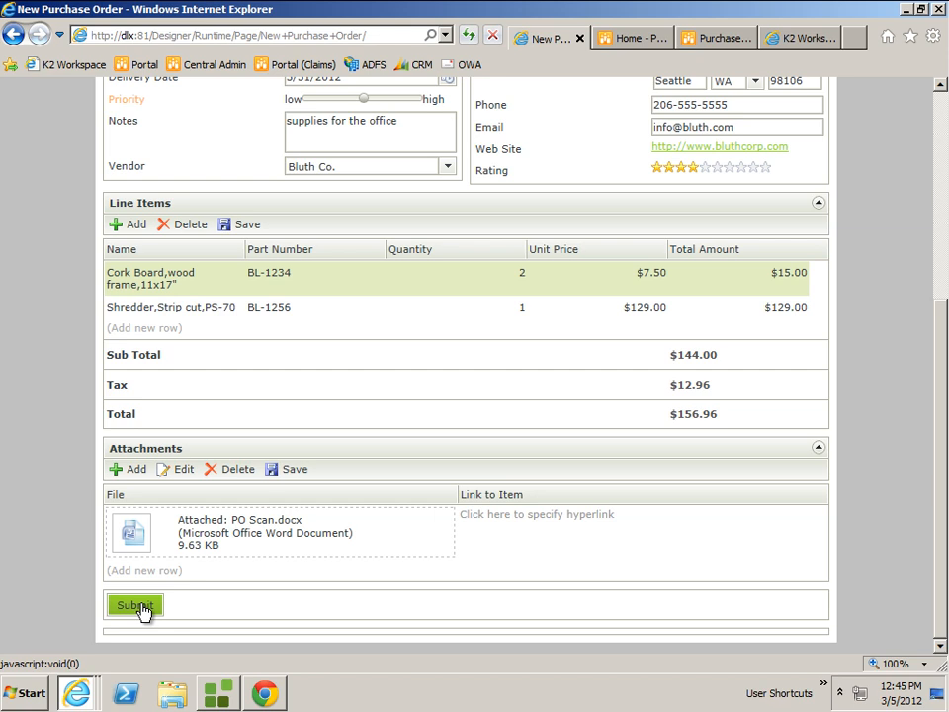
pyautogui.click(139, 606)
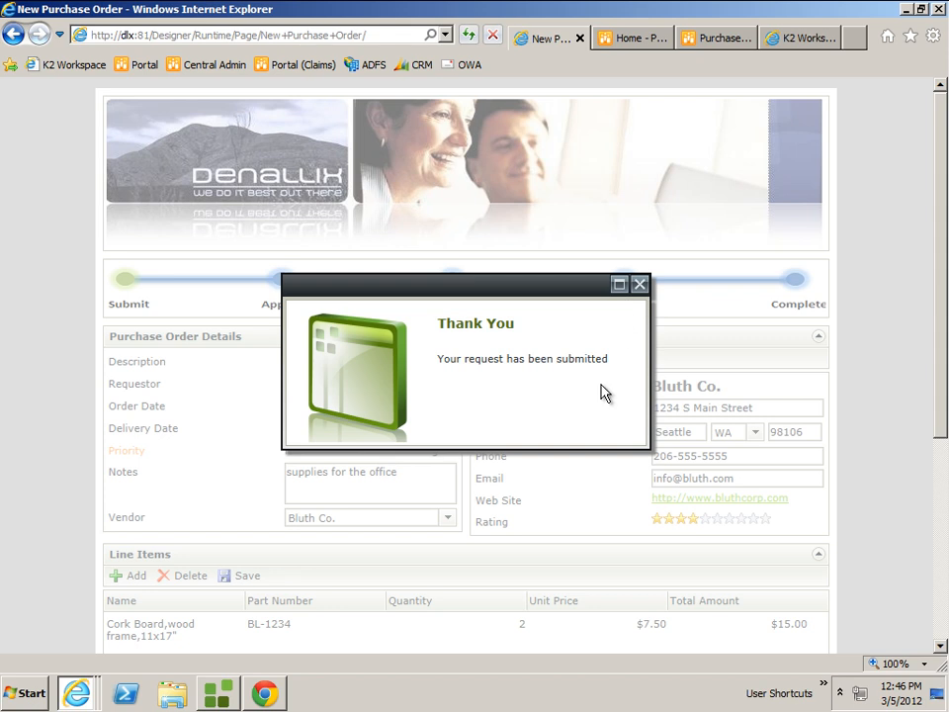
pyautogui.click(640, 285)
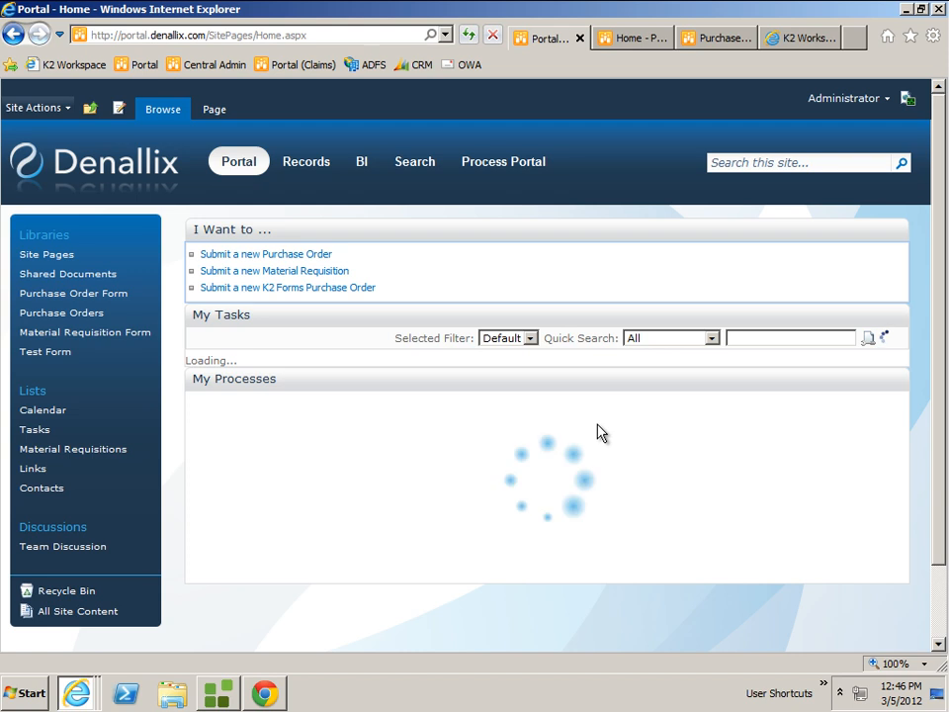
# Open the Order 34 document set in the Purchase Orders library and examine its attached document.
pyautogui.click(84, 323)
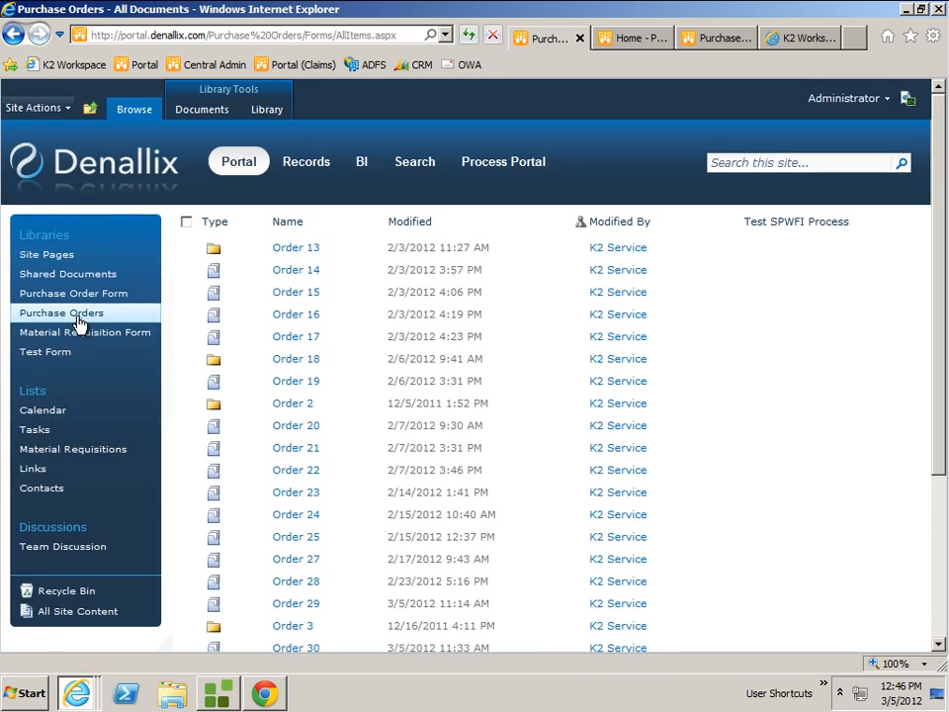
pyautogui.moveTo(352, 584)
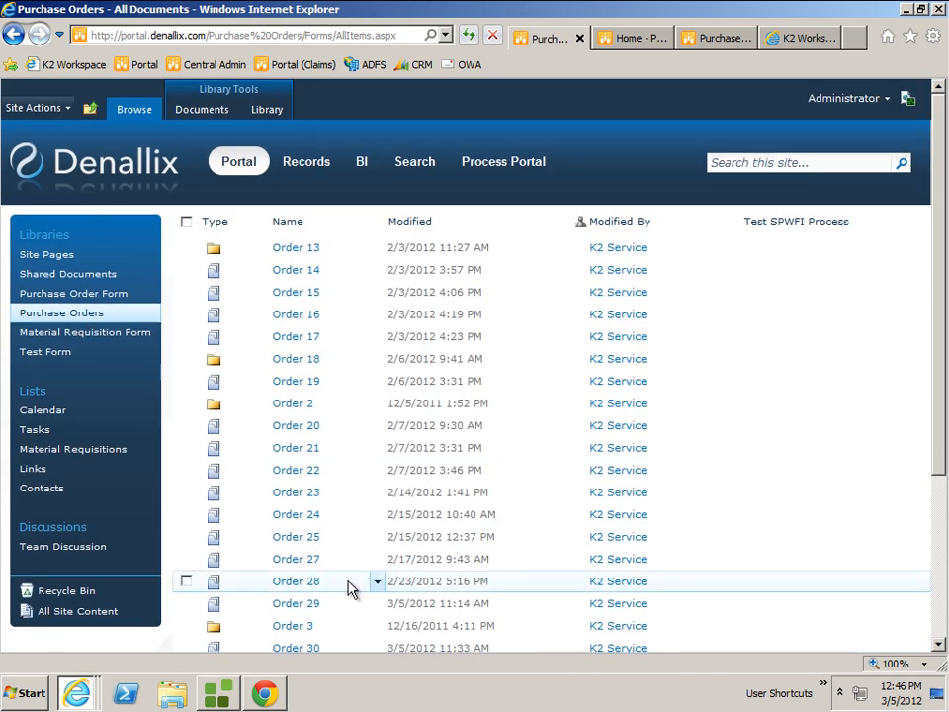
pyautogui.scroll(-3, 354, 581)
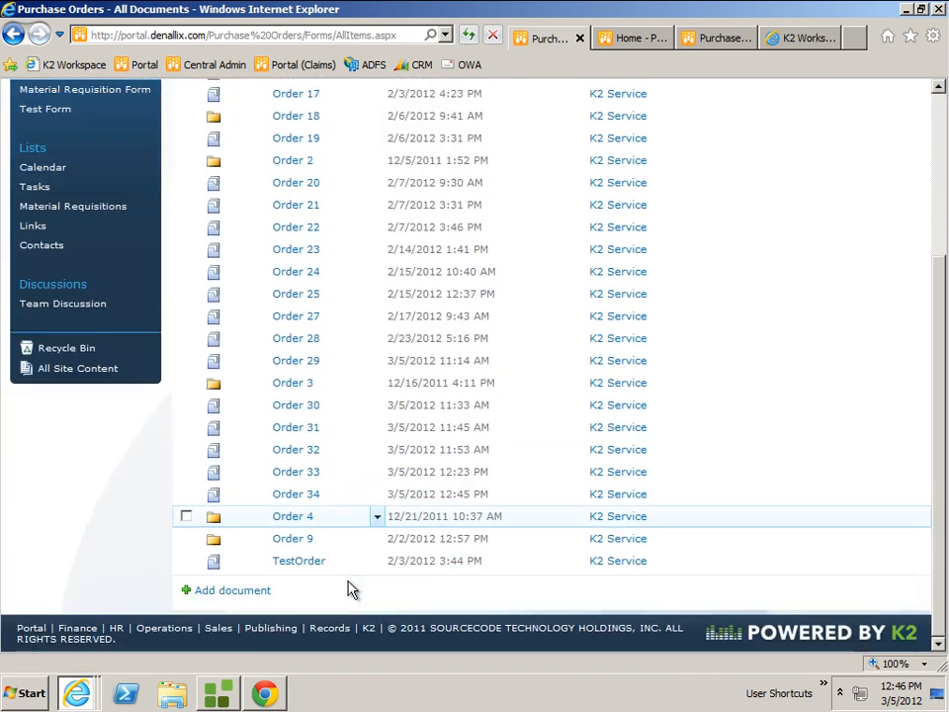
pyautogui.click(296, 494)
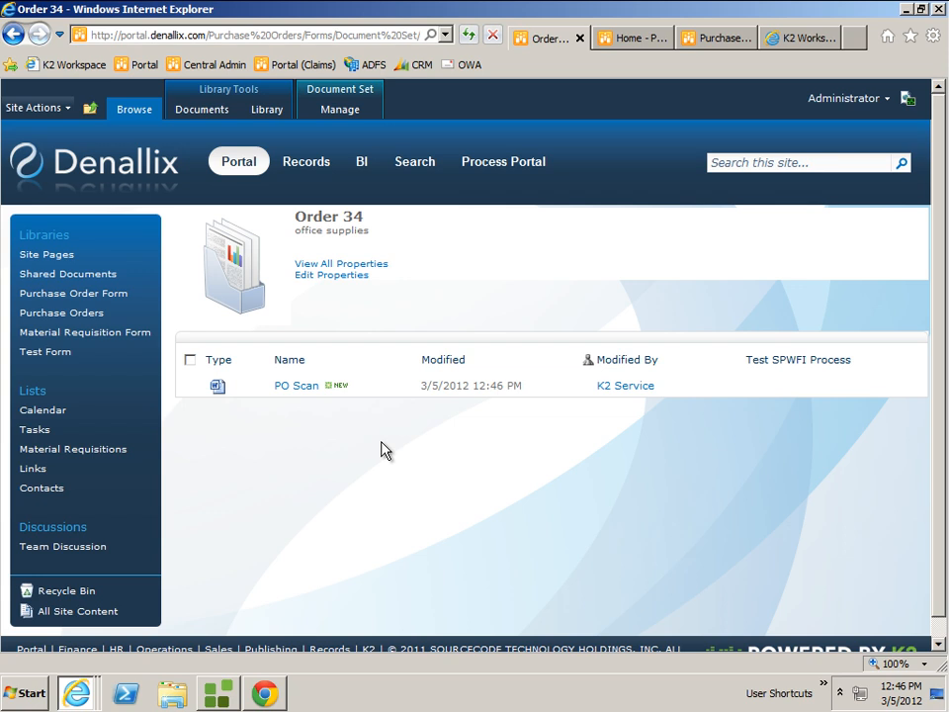
# View the process flow of PO #34 from the portal and check who participates in its Manager Approval activity.
pyautogui.click(139, 64)
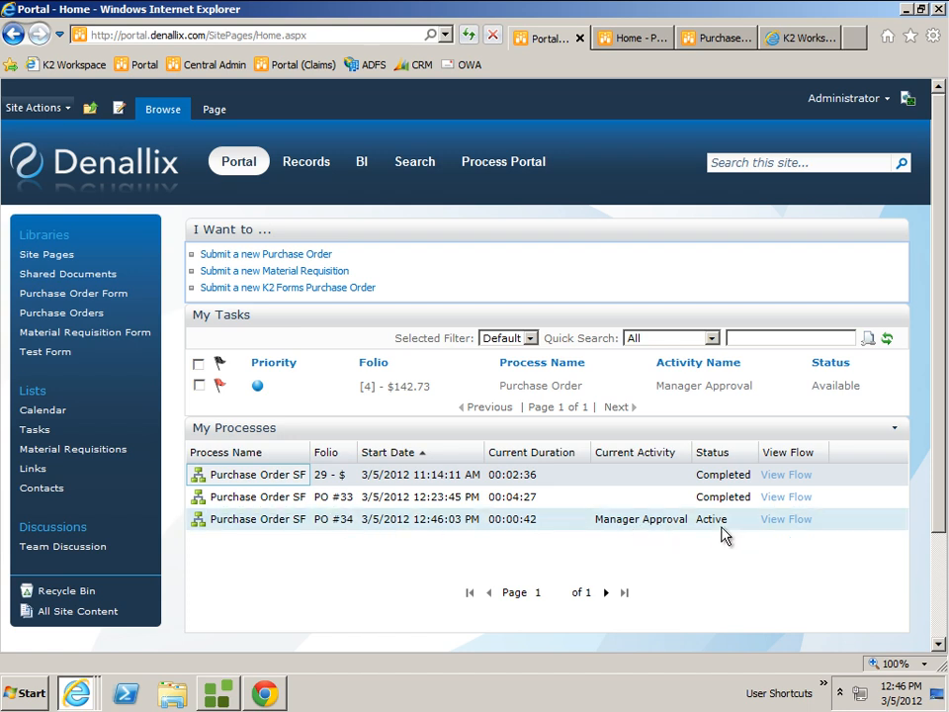
pyautogui.click(780, 521)
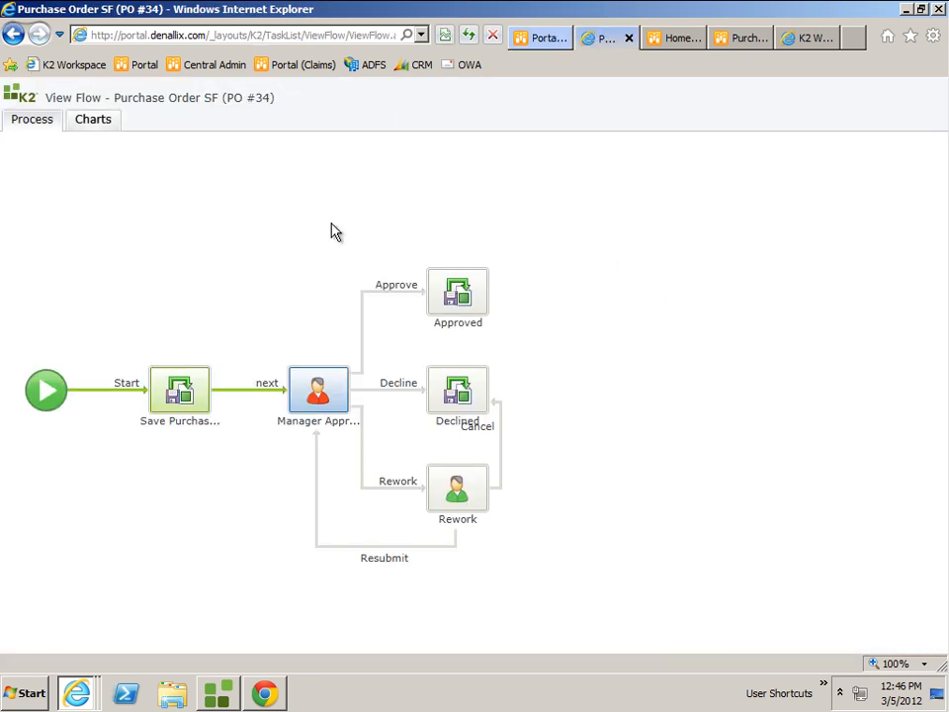
pyautogui.click(320, 395)
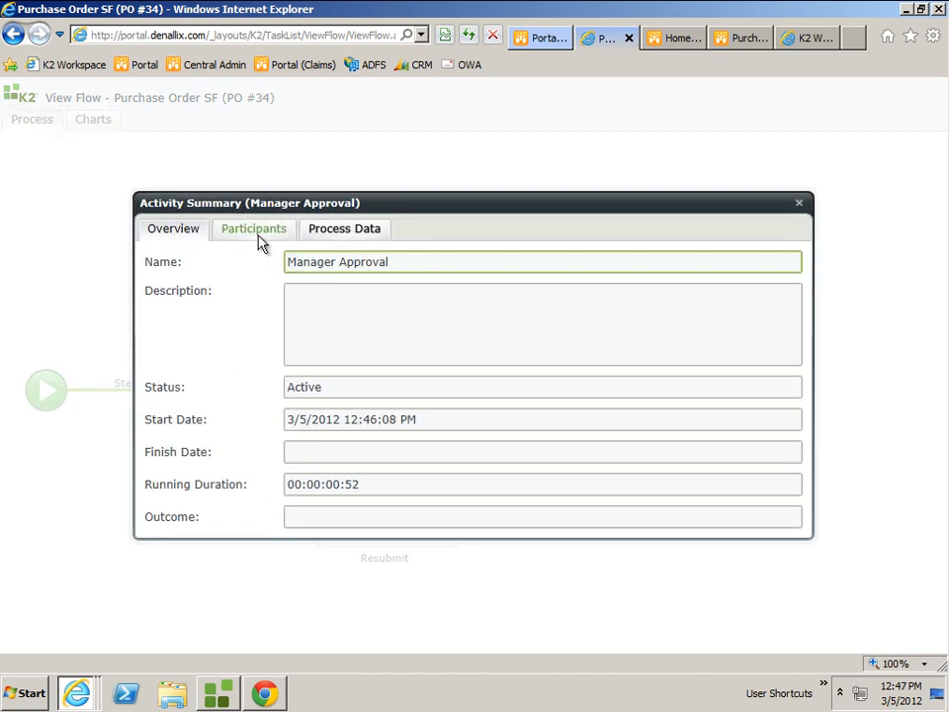
pyautogui.click(256, 228)
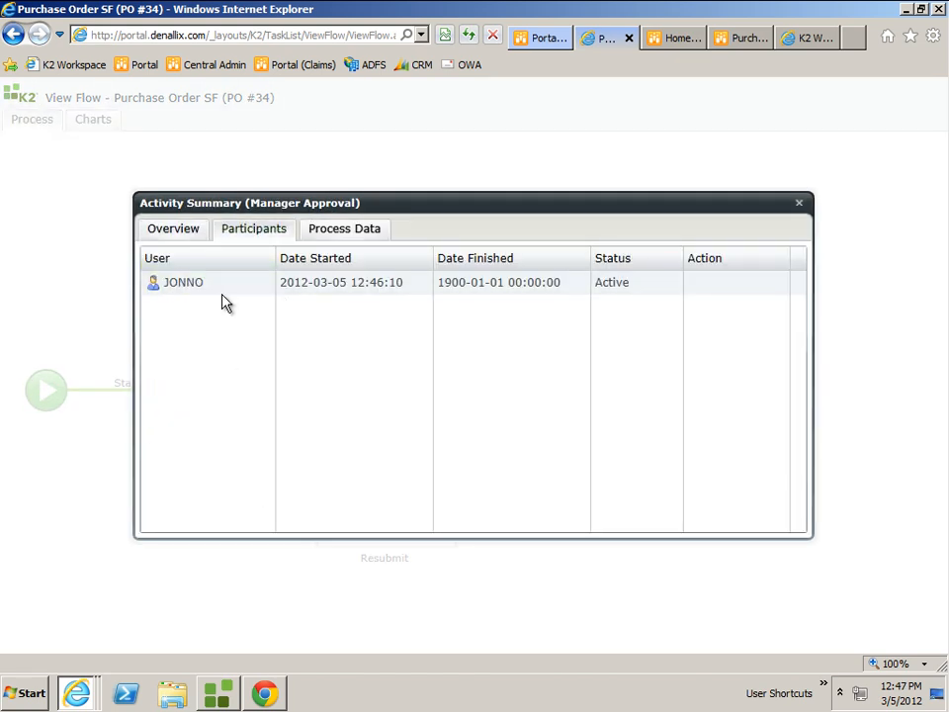
pyautogui.click(799, 204)
# Switch to the approving manager's portal window, refresh the task list and open the PO #34 Manager Approval task.
pyautogui.moveTo(89, 700)
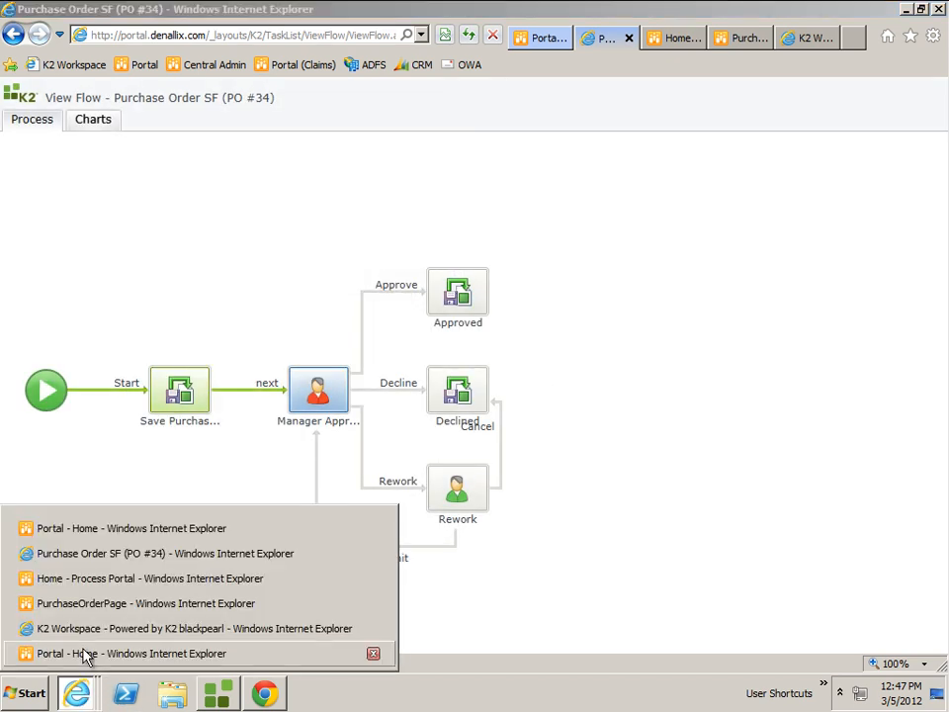
pyautogui.click(118, 652)
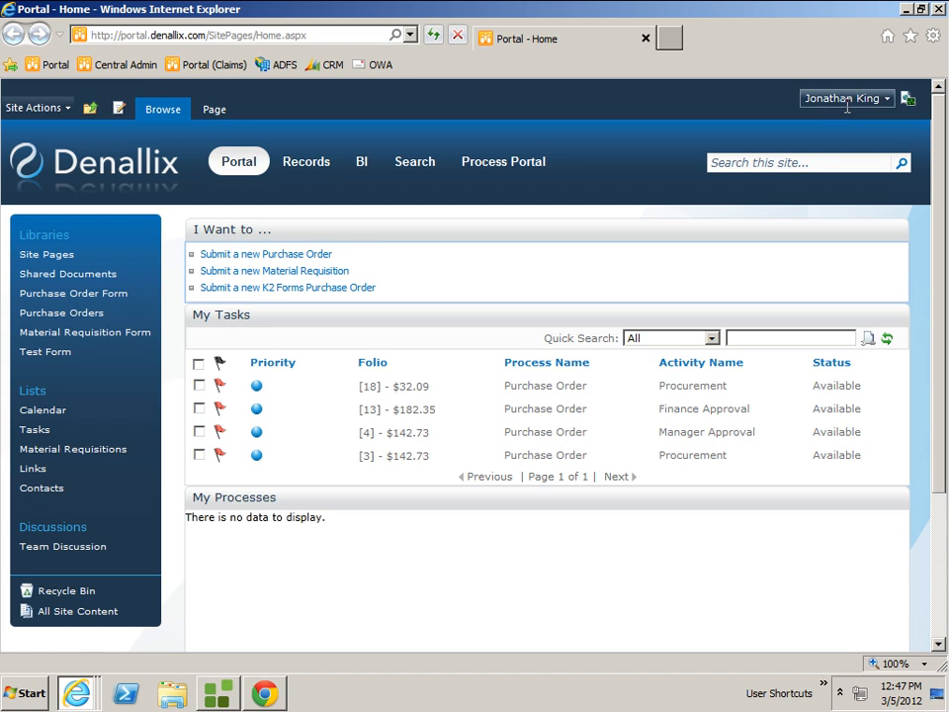
pyautogui.click(886, 339)
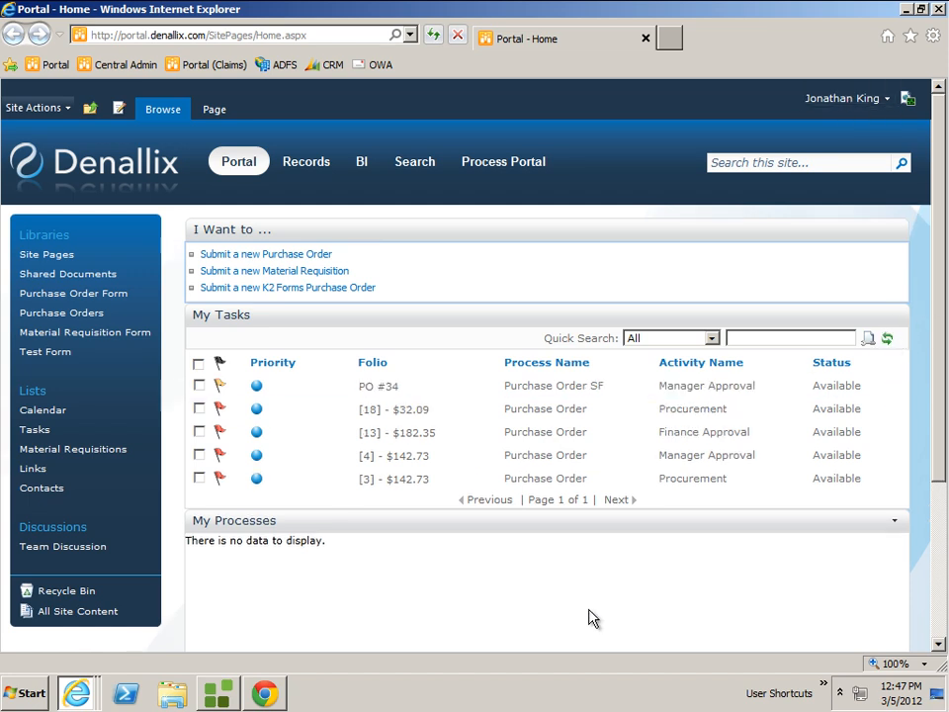
pyautogui.click(596, 395)
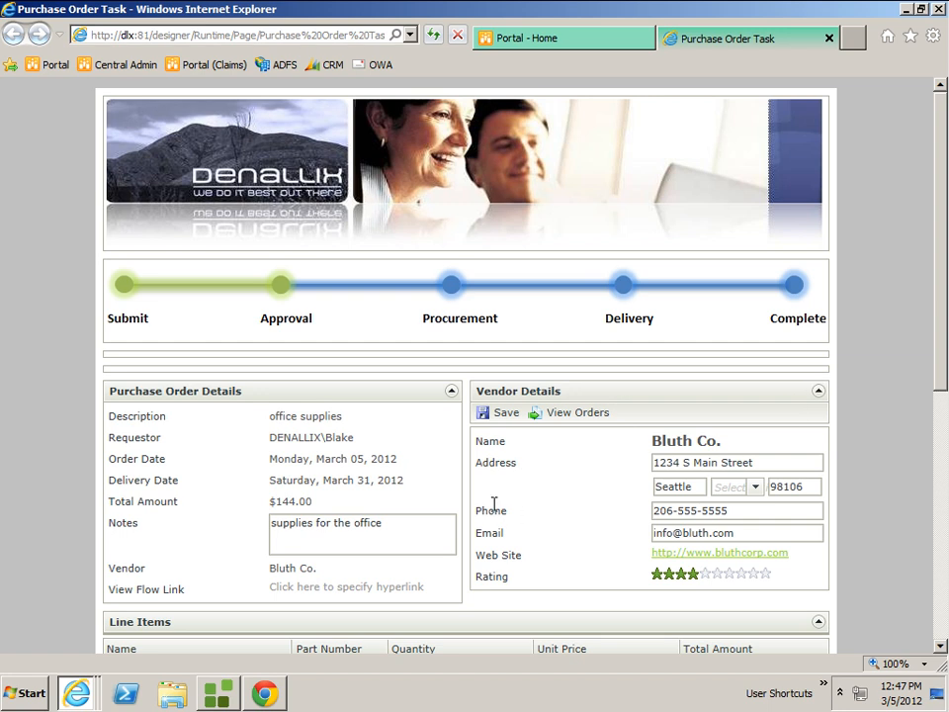
# Review the task's order details, line items, attachment and available workflow actions.
pyautogui.moveTo(941, 374); pyautogui.dragTo(940, 540)
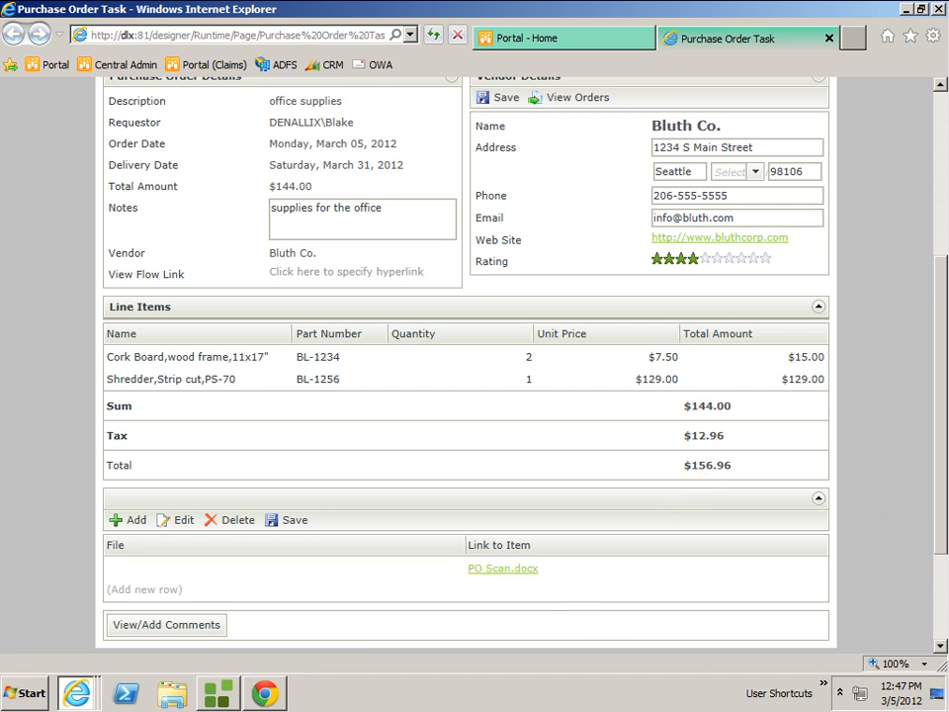
pyautogui.moveTo(938, 521); pyautogui.dragTo(940, 549)
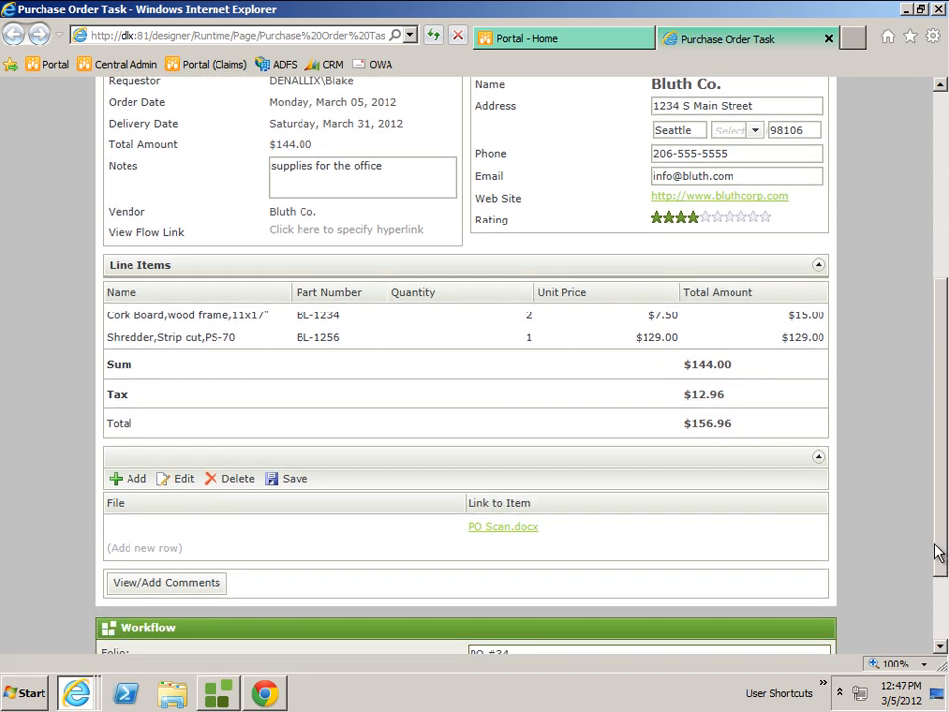
pyautogui.scroll(-3, 932, 515)
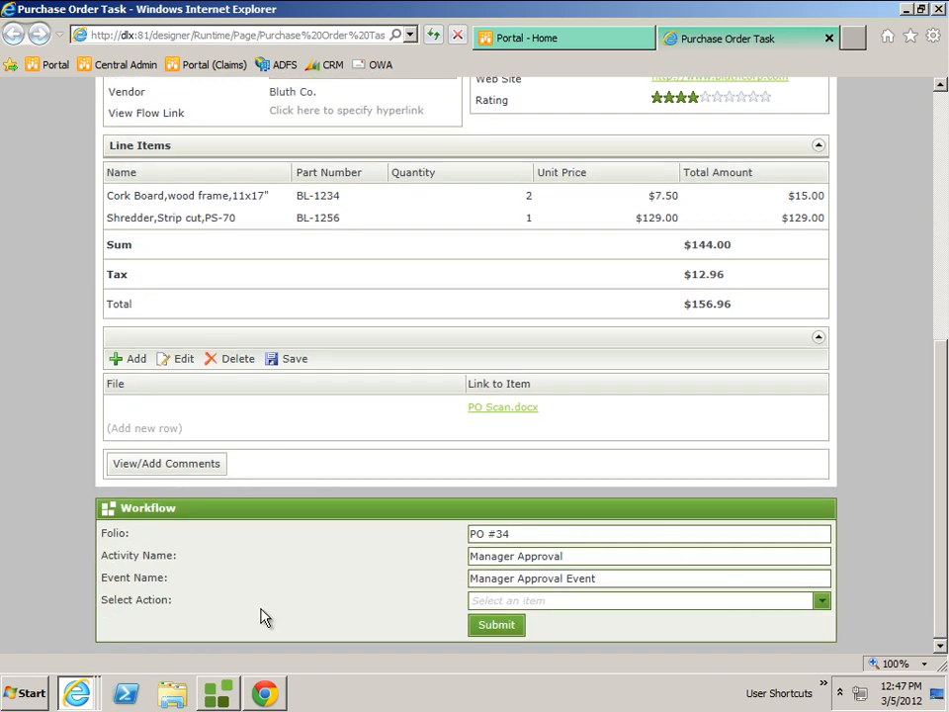
pyautogui.click(821, 601)
pyautogui.click(237, 480)
# Add the comment "everything looks good" to the purchase order task and close the comments.
pyautogui.click(200, 465)
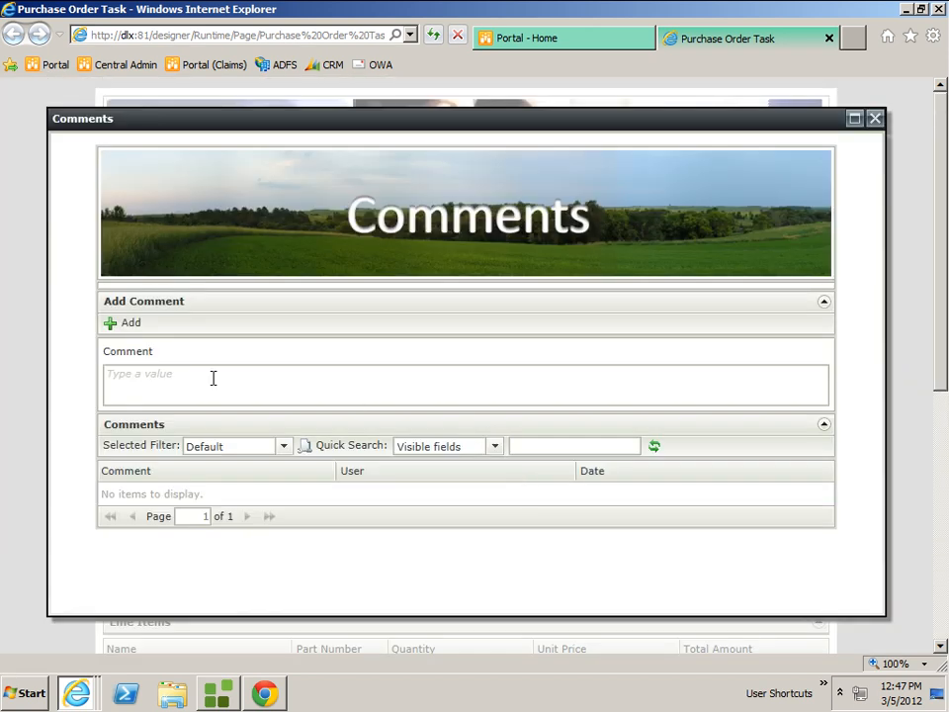
pyautogui.click(161, 383)
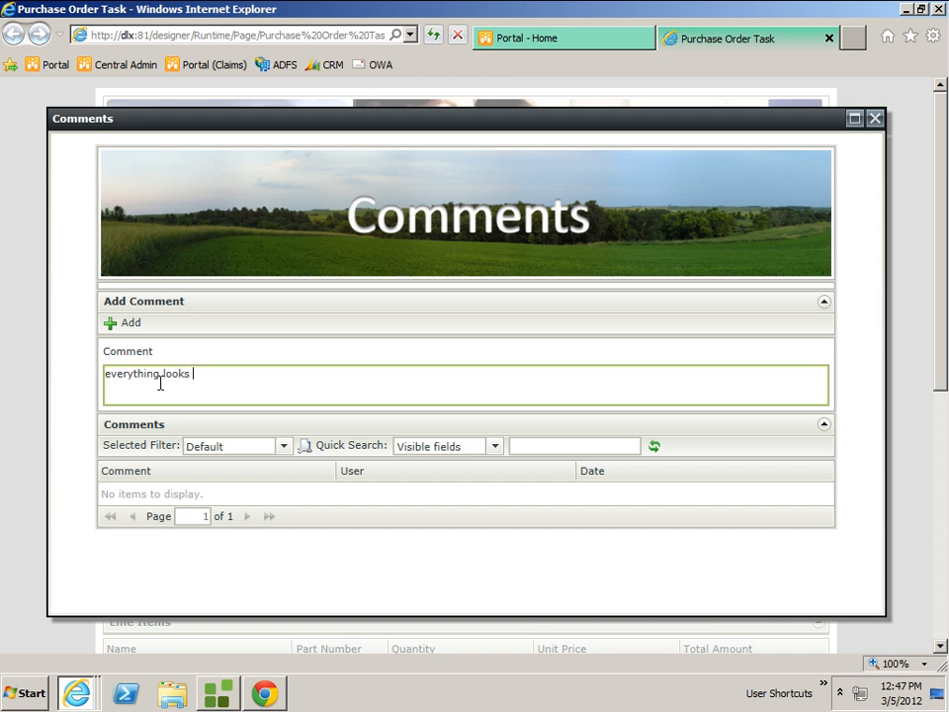
pyautogui.click(124, 323)
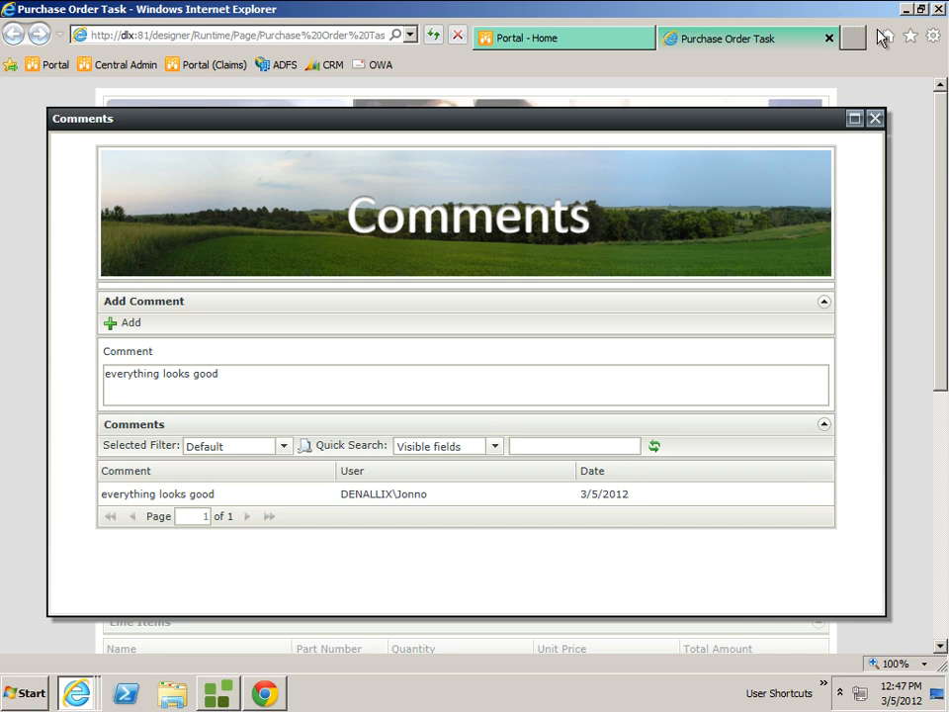
pyautogui.click(875, 117)
# Submit the PO #34 task with the Approve action, acknowledge the notification and close the task page.
pyautogui.scroll(-5, 864, 502)
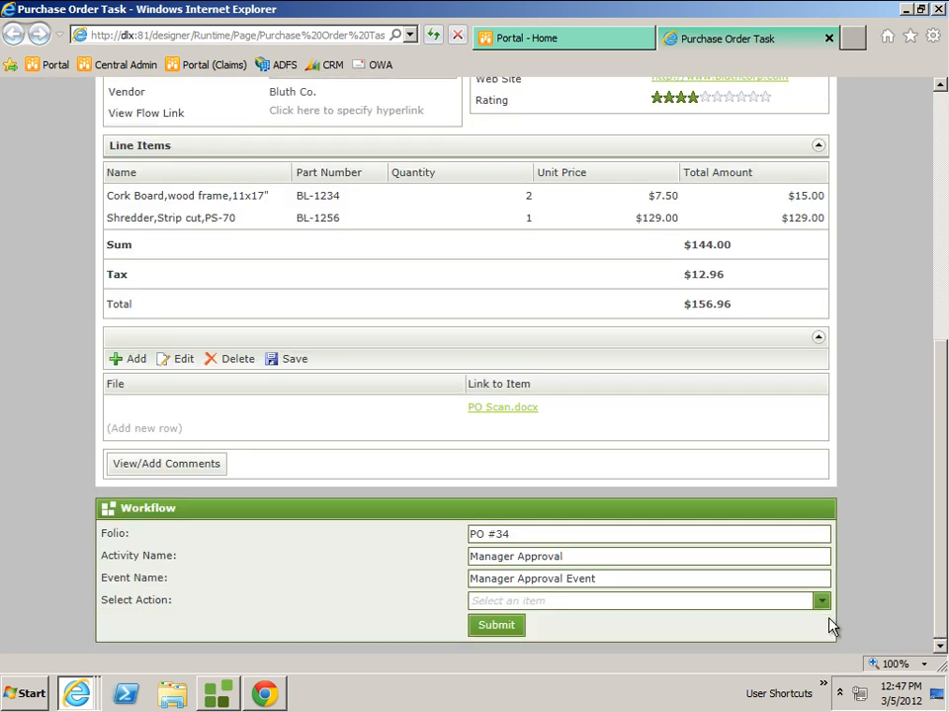
pyautogui.click(821, 600)
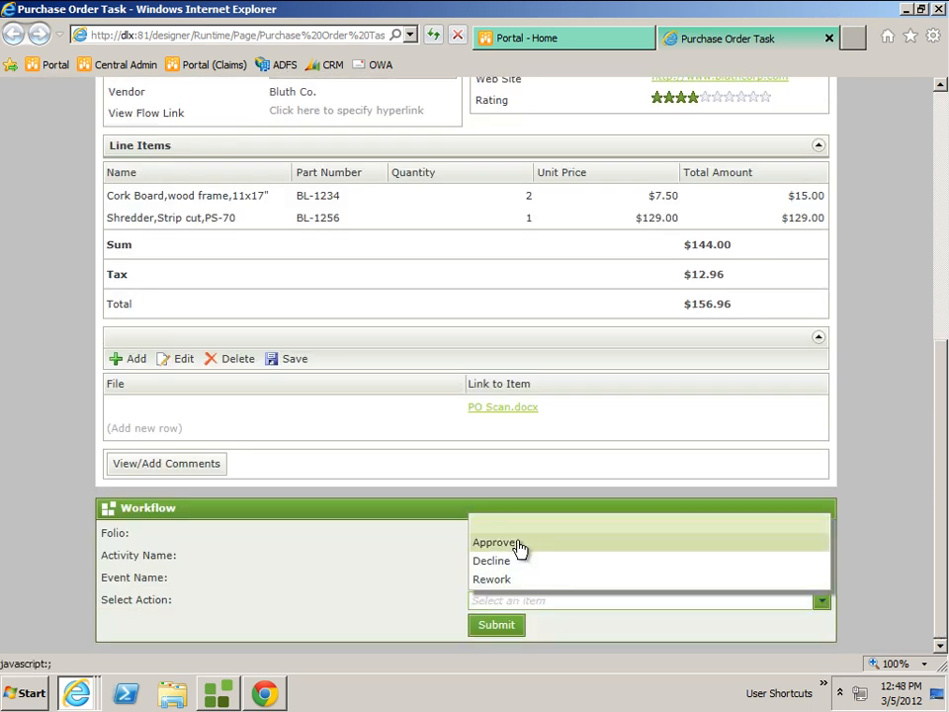
pyautogui.click(519, 543)
pyautogui.click(510, 634)
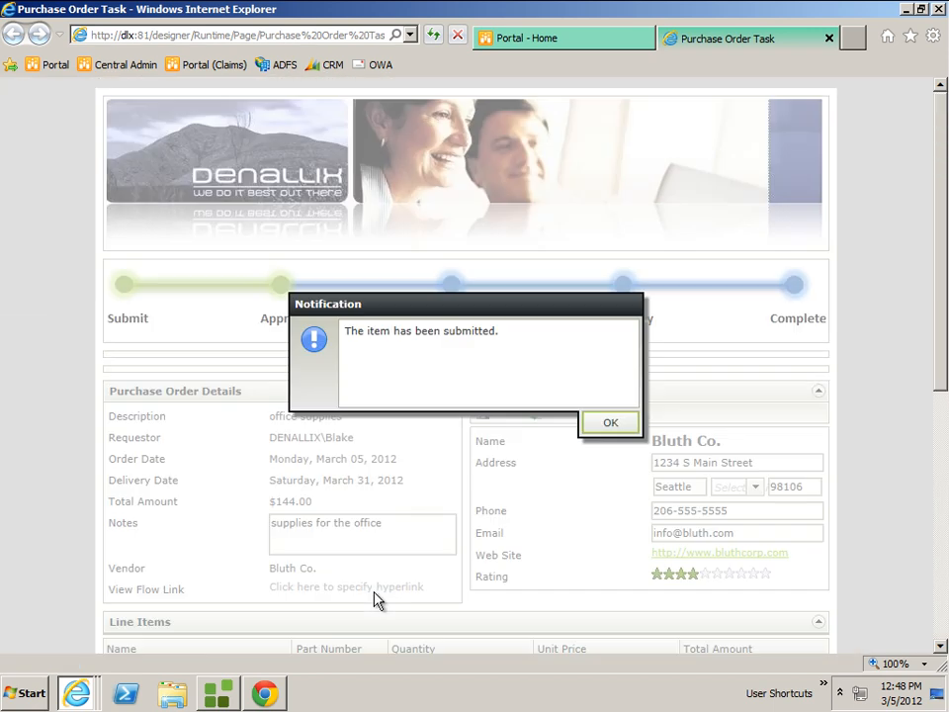
pyautogui.click(610, 423)
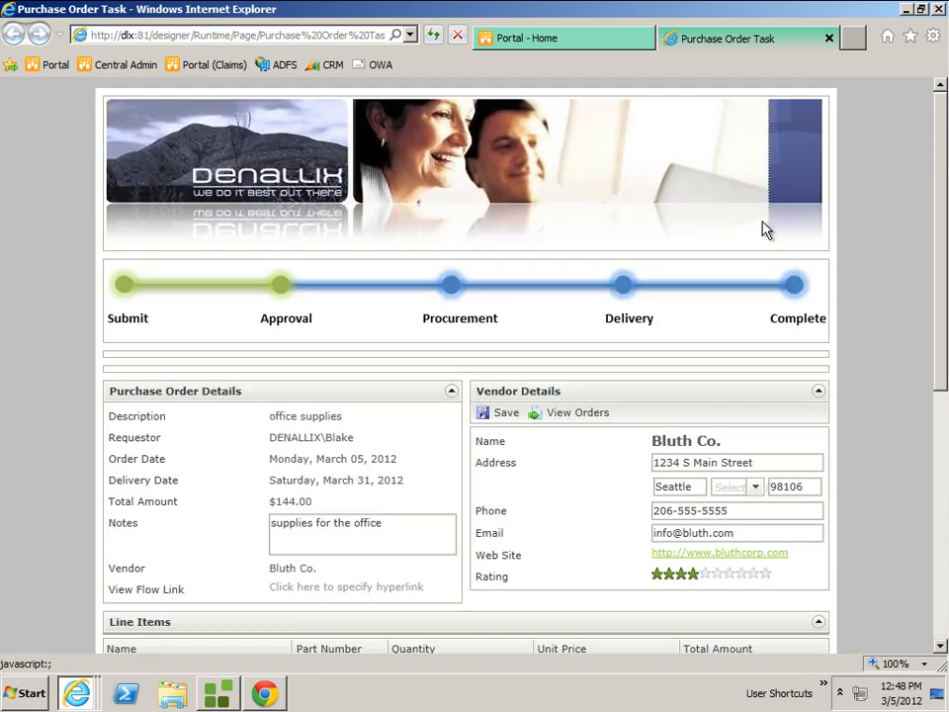
pyautogui.click(829, 39)
# Refresh the manager's task list, examine the updated PO #34 process flow diagram and close it.
pyautogui.click(889, 340)
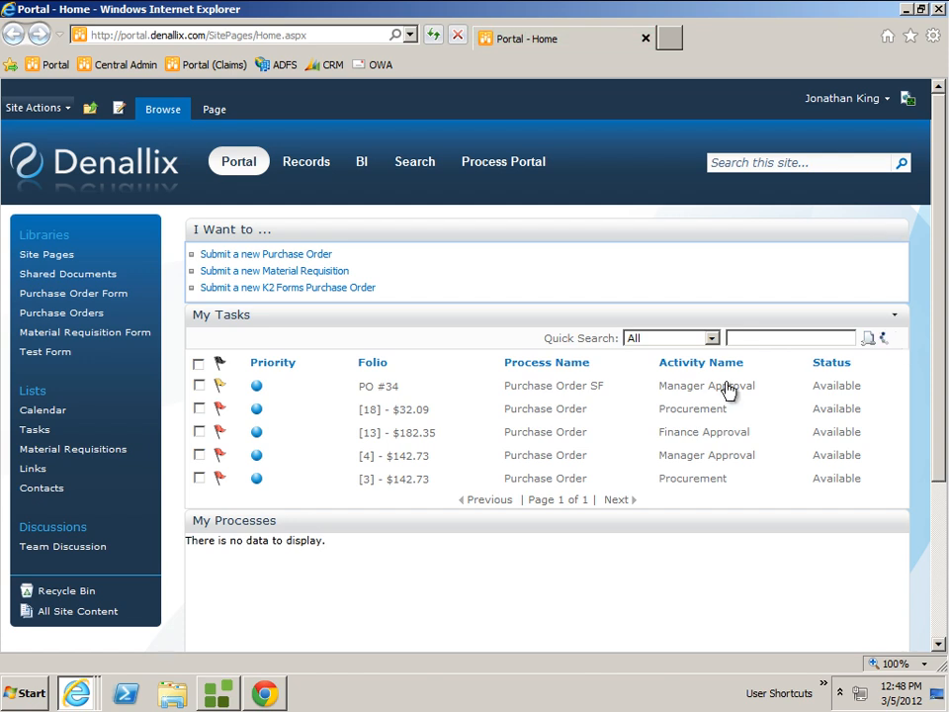
pyautogui.click(76, 693)
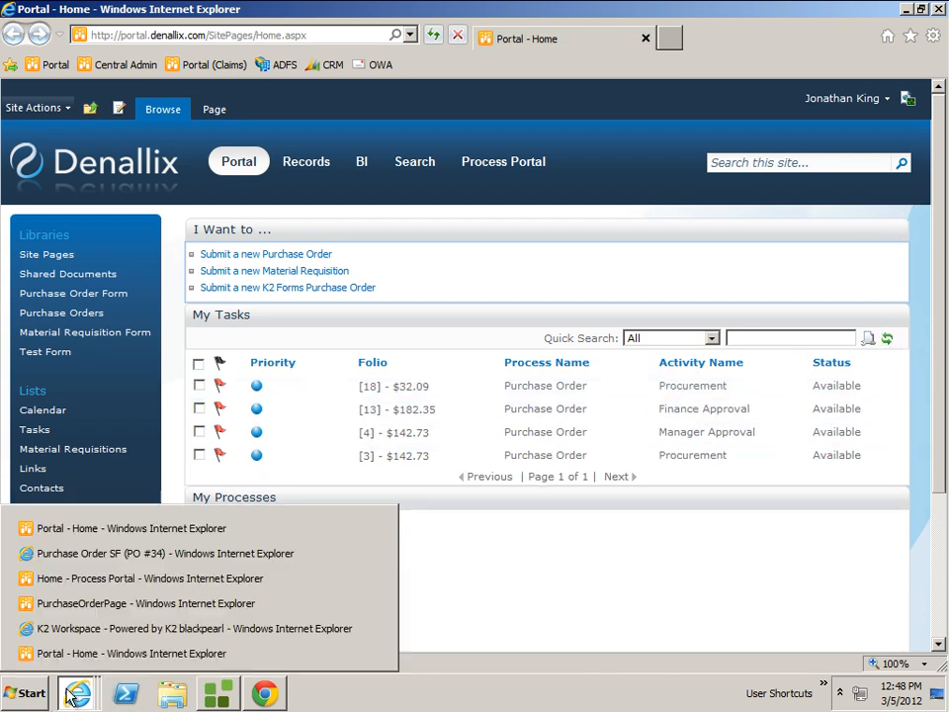
pyautogui.click(132, 555)
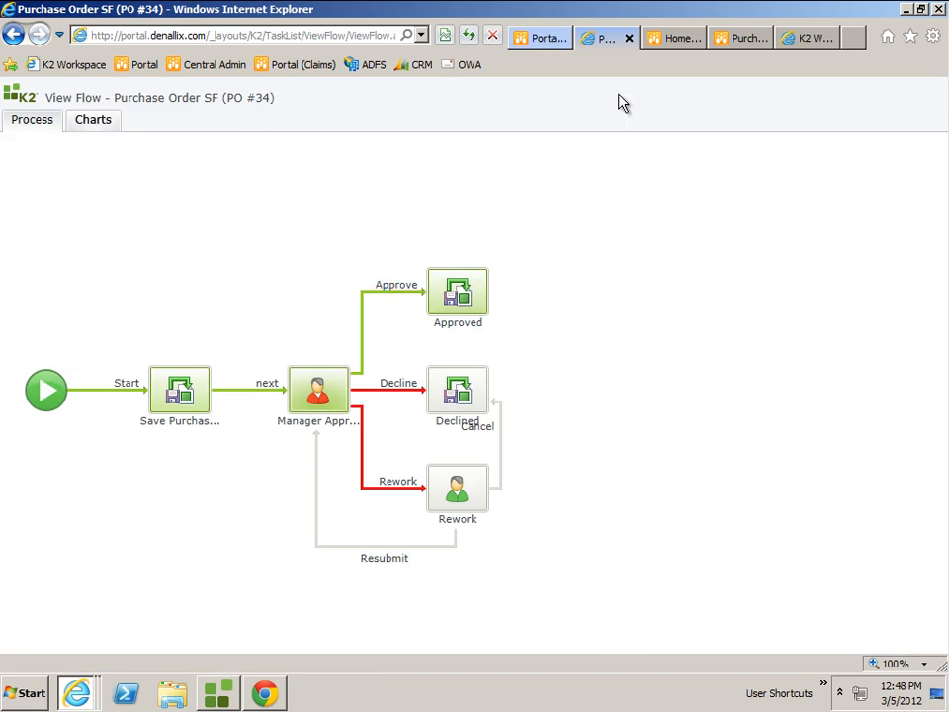
pyautogui.click(628, 37)
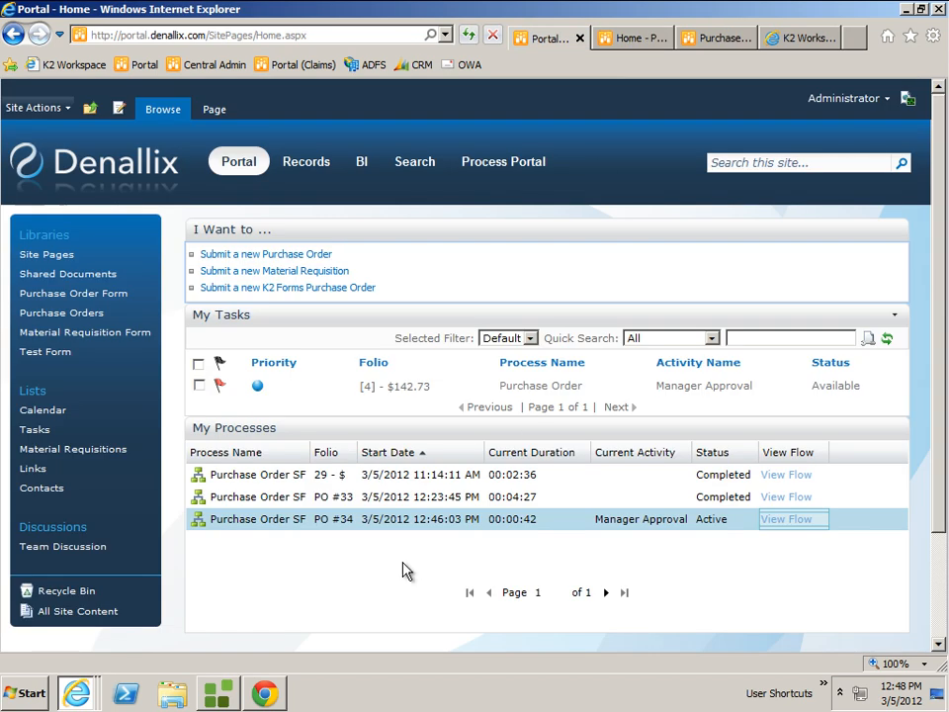
# Switch to K2 Designer in Chrome and look through the Denallix views used by the purchase order.
pyautogui.click(265, 694)
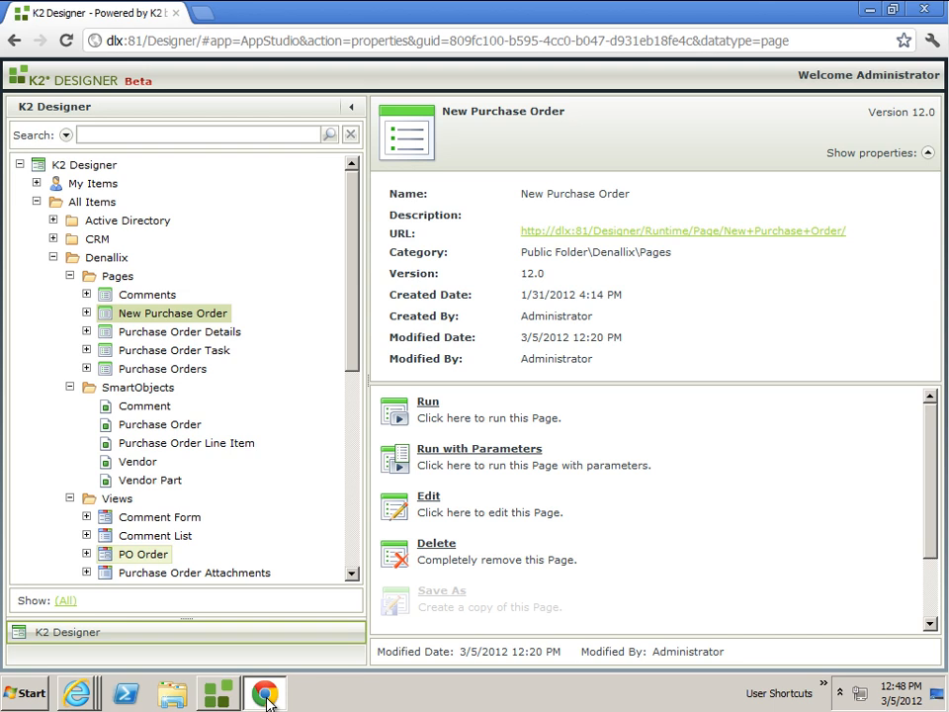
pyautogui.moveTo(353, 327); pyautogui.dragTo(335, 431)
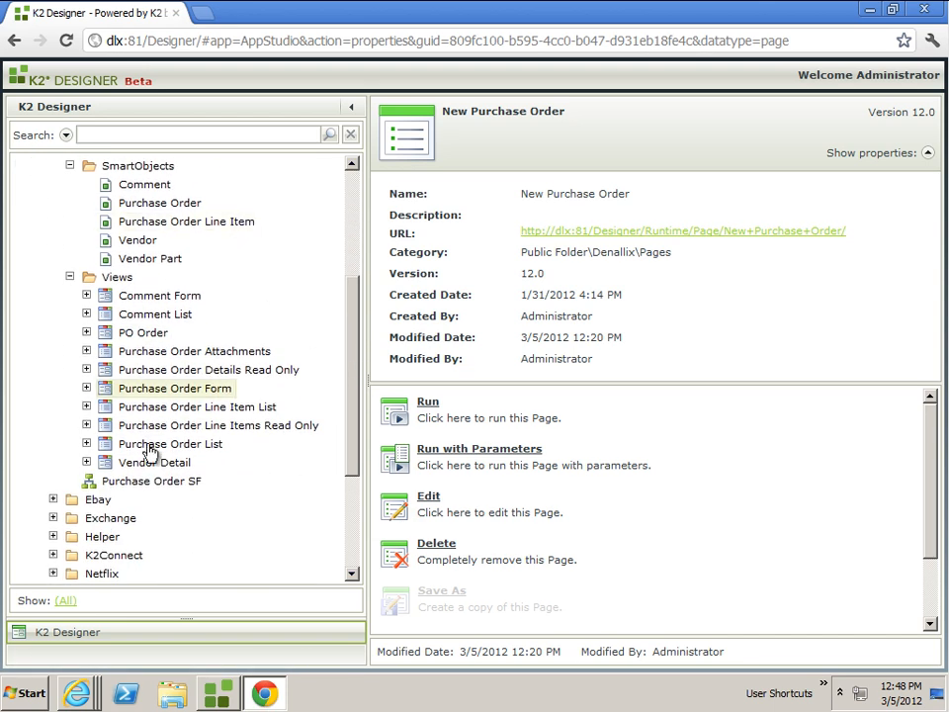